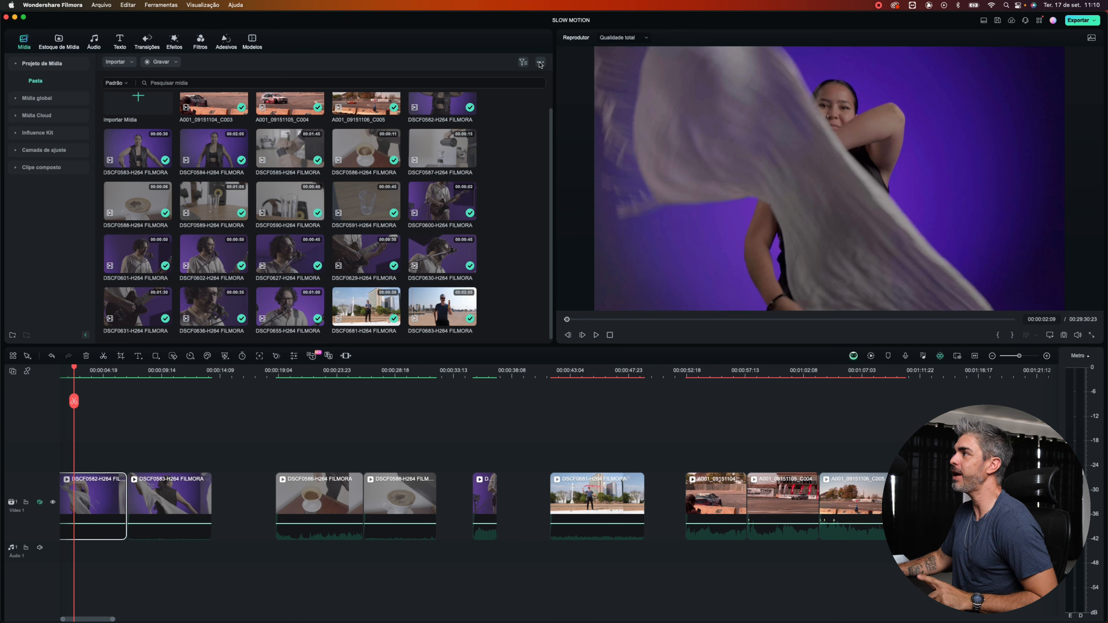
- Switch the project media to list view (Exibição em Lista) and check the clips' frame rates under Taxa de Quadros
{"action": "left_click", "coordinate": [540, 64]}
{"action": "mouse_move", "coordinate": [554, 78]}
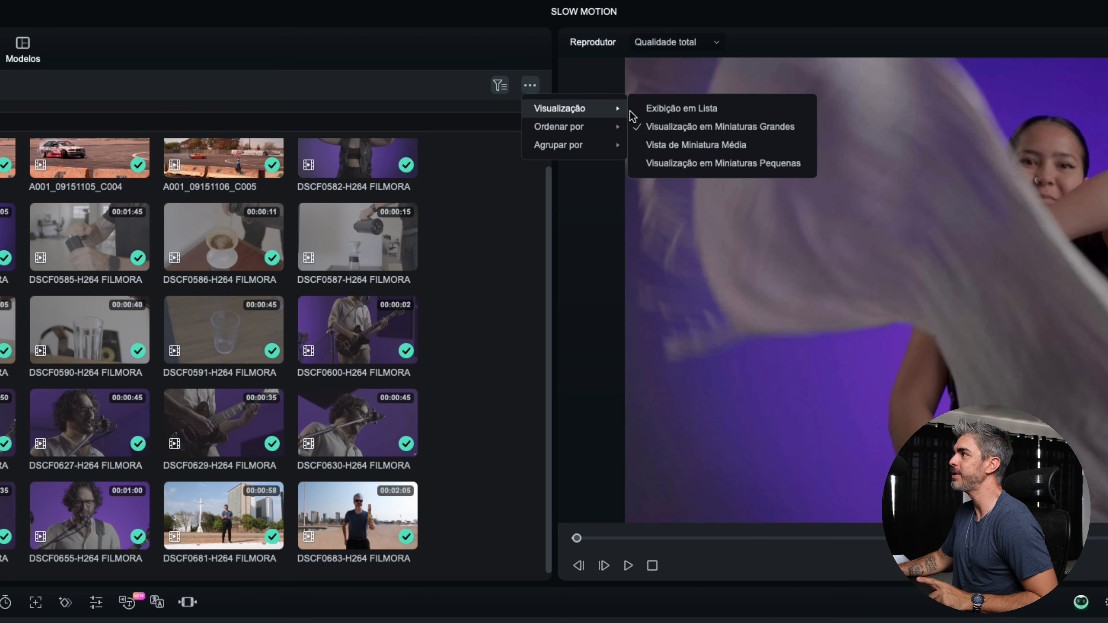
{"action": "left_click", "coordinate": [657, 108]}
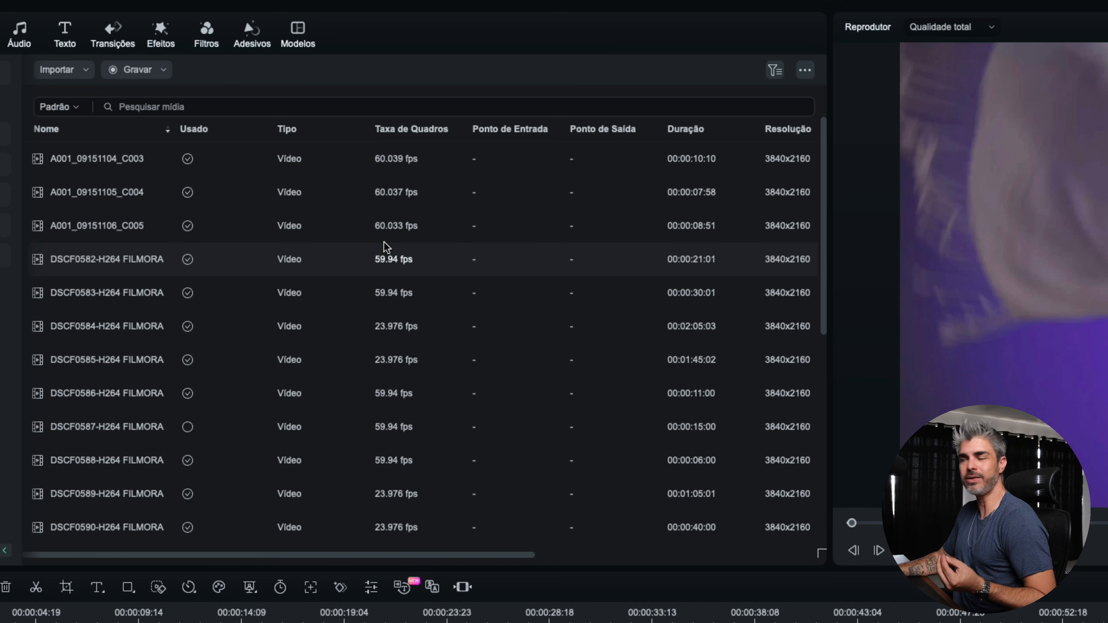
{"action": "scroll", "coordinate": [391, 419], "scroll_direction": "down", "scroll_amount": 3}
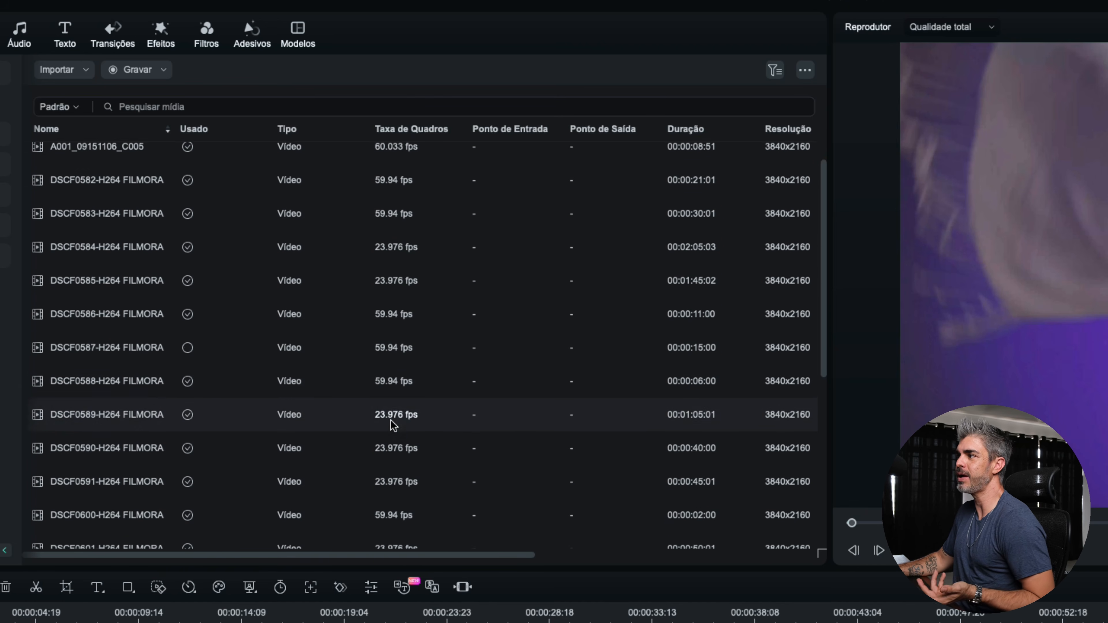
{"action": "scroll", "coordinate": [391, 419], "scroll_direction": "up", "scroll_amount": 3}
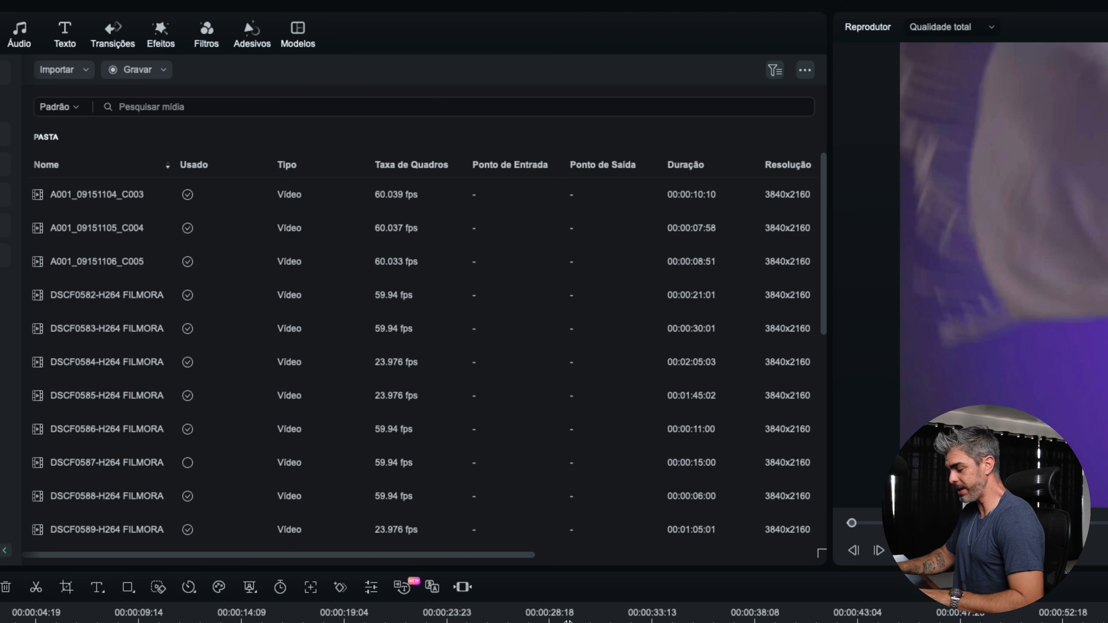
- Play samples from the second group of timeline clips: DSCF0584, the guitarist clip DSCF0631 and the outdoor yellow-smoke clip
{"action": "key", "text": "shift+z"}
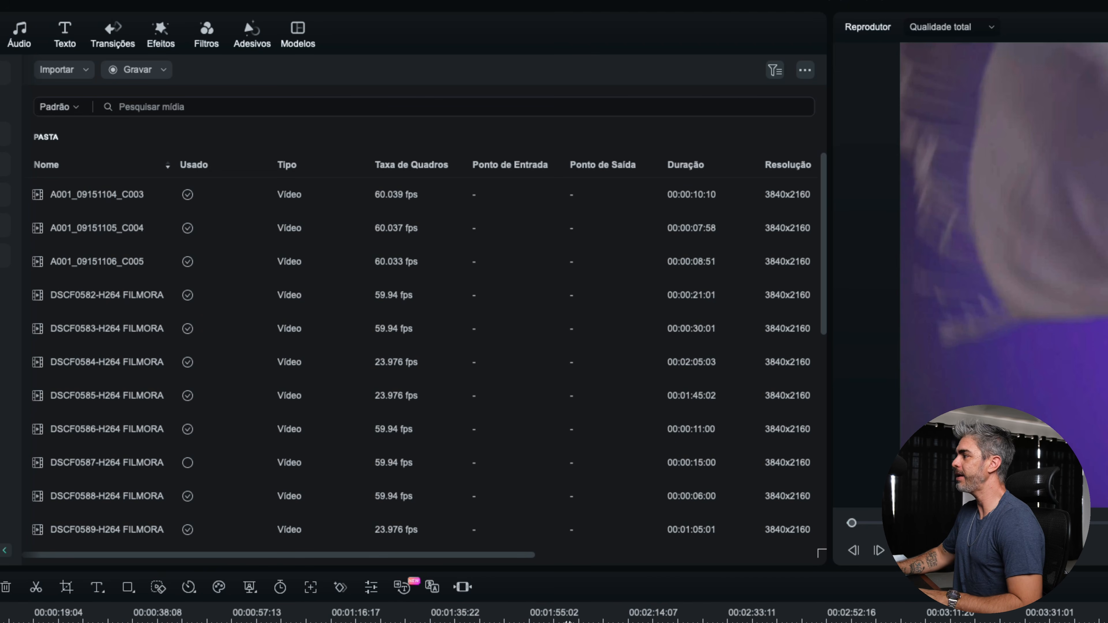
{"action": "scroll", "coordinate": [716, 614], "scroll_direction": "down", "scroll_amount": 3}
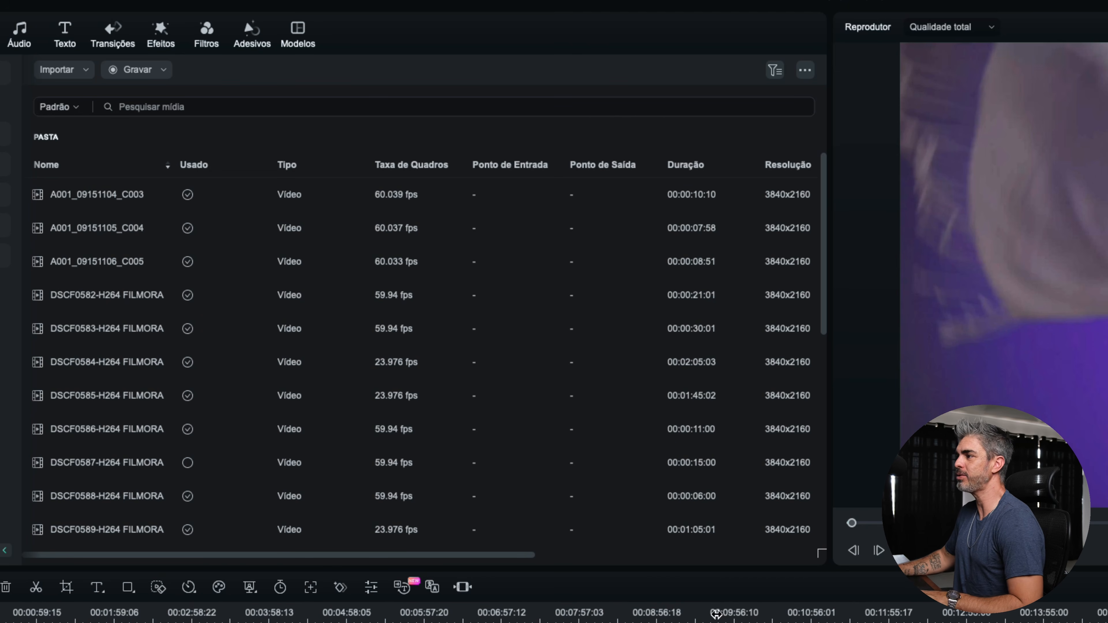
{"action": "left_click", "coordinate": [330, 616]}
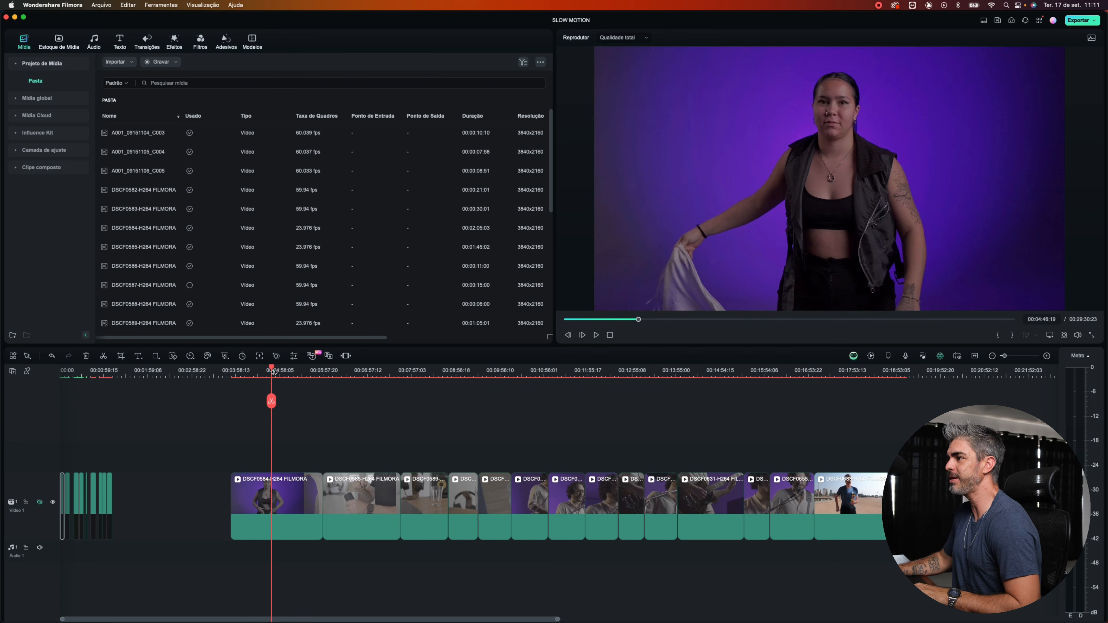
{"action": "key", "text": "space"}
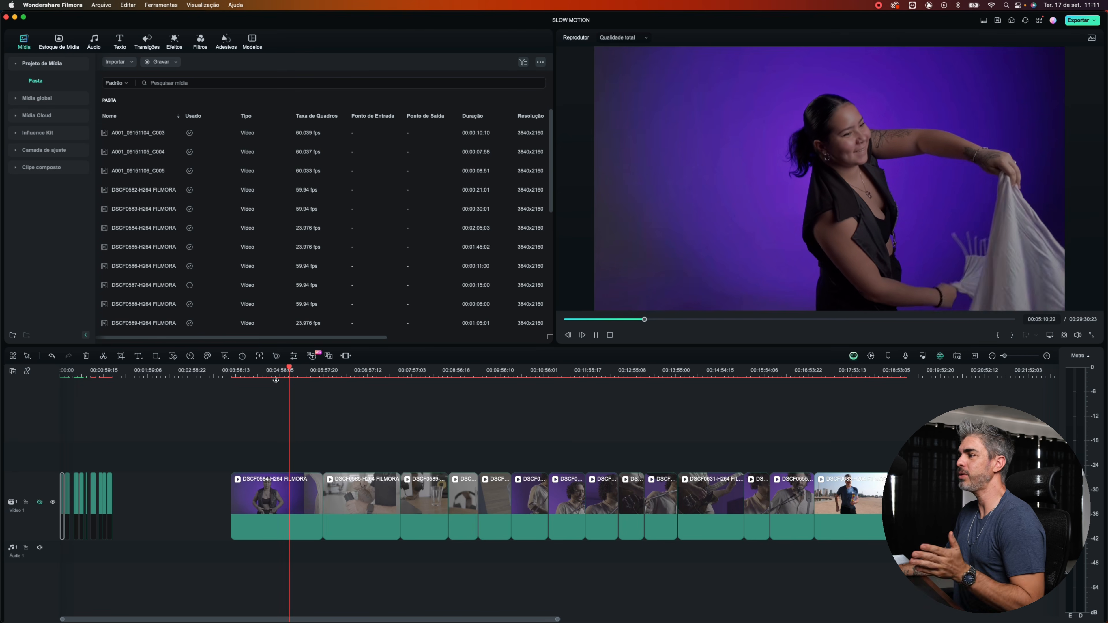
{"action": "key", "text": "space"}
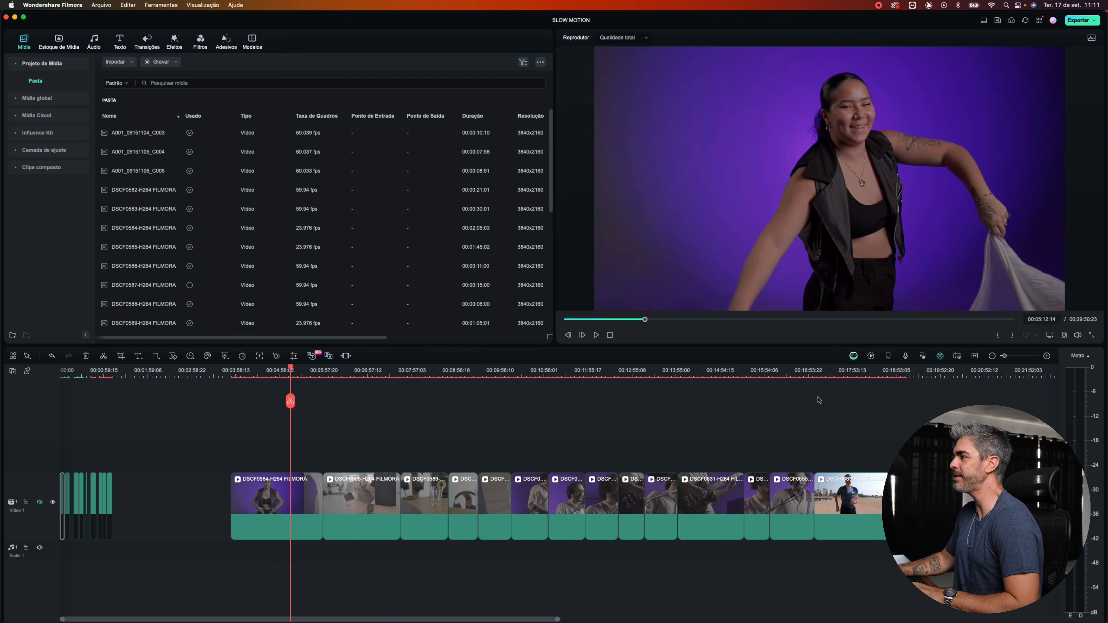
{"action": "left_click", "coordinate": [702, 373]}
{"action": "key", "text": "space"}
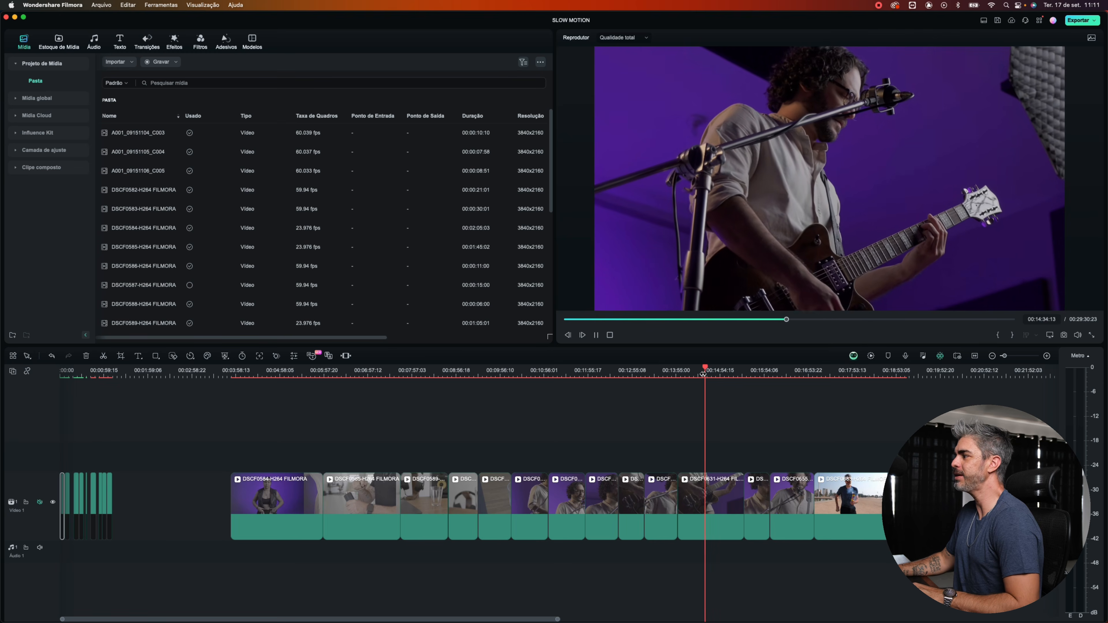
{"action": "left_click", "coordinate": [852, 371]}
{"action": "key", "text": "space"}
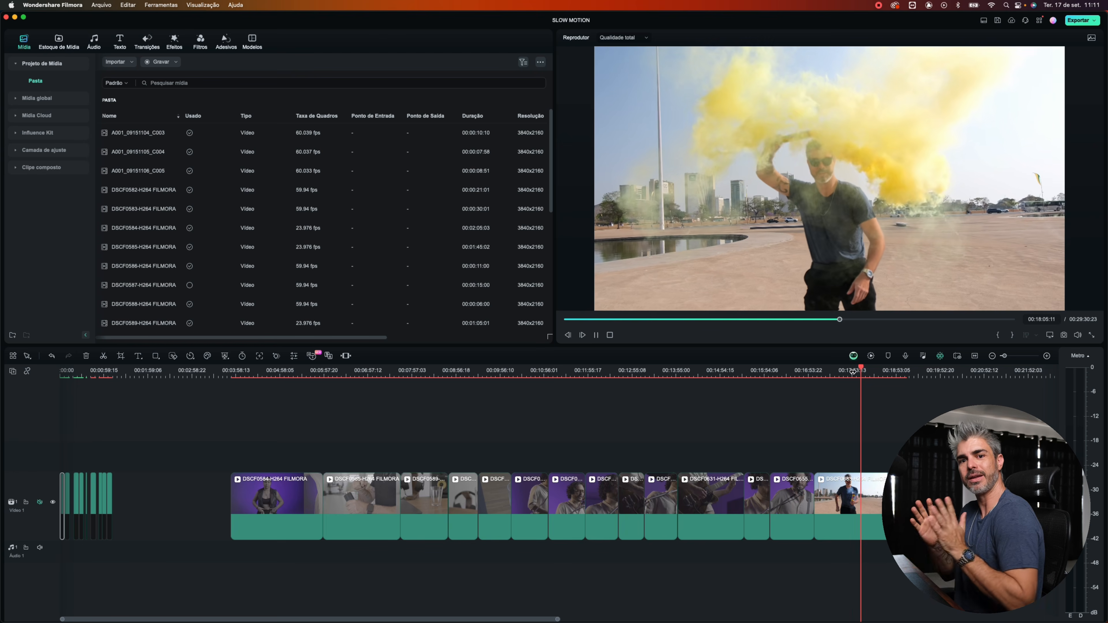
- Return to the start of the timeline and open the uniform speed settings (Velocidade uniforme) of the first clip, DSCF0582
{"action": "key", "text": "Home"}
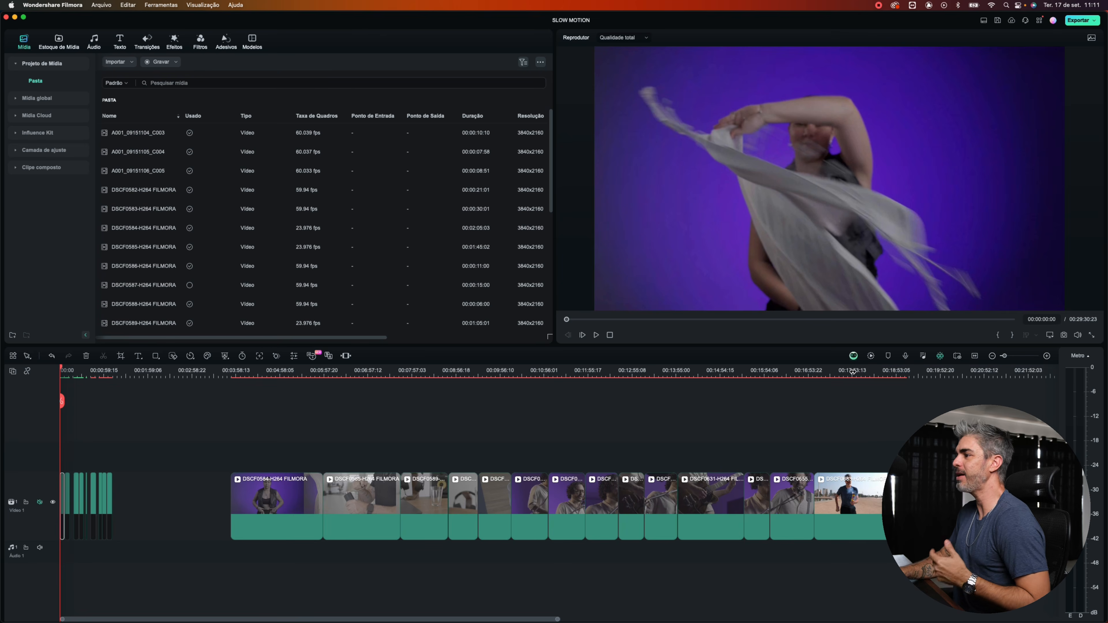
{"action": "key", "text": "super+equal"}
{"action": "key", "text": "super+equal"}
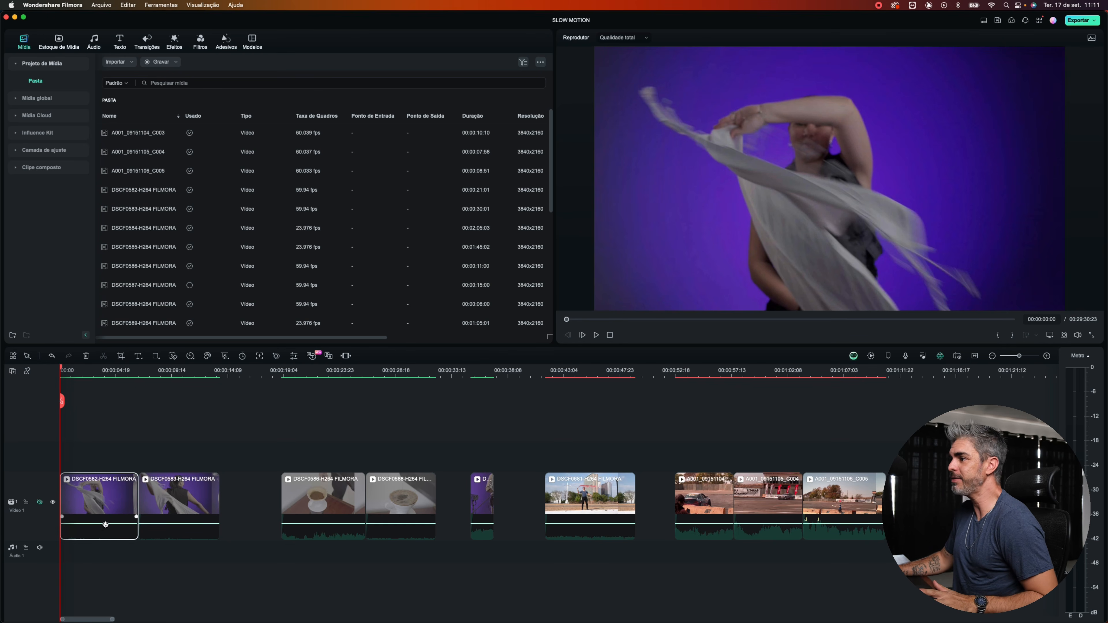
{"action": "double_click", "coordinate": [98, 502]}
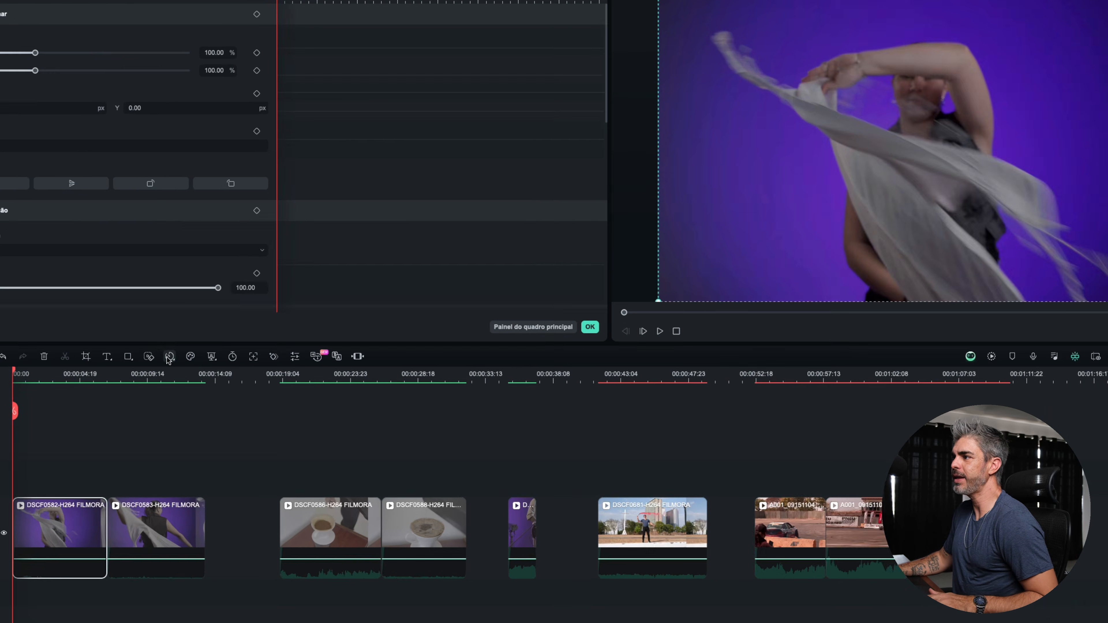
{"action": "left_click", "coordinate": [190, 356]}
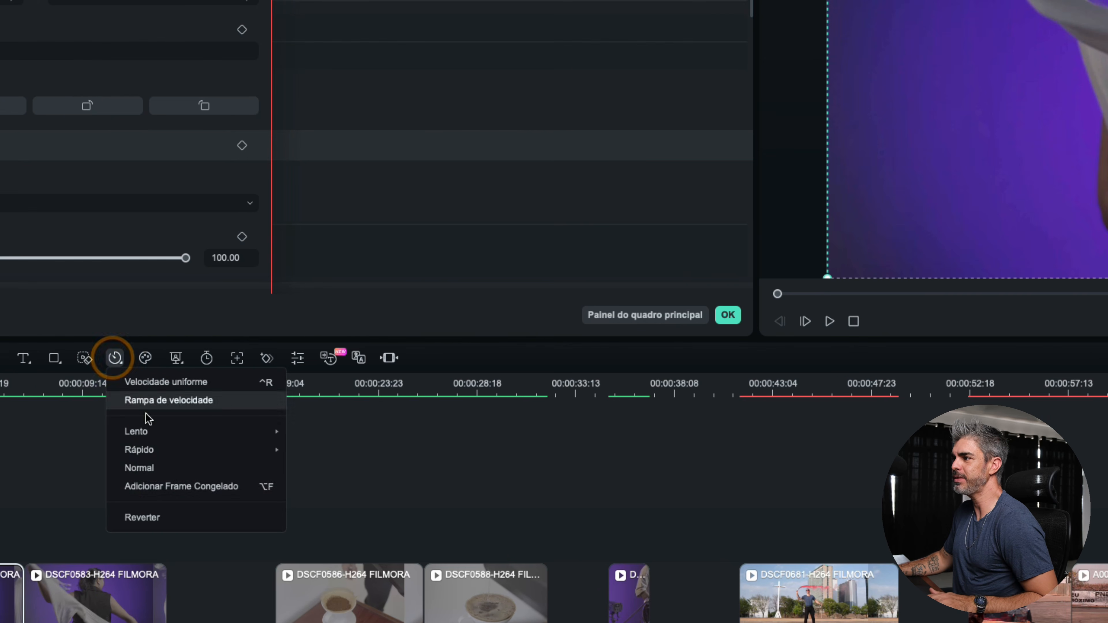
{"action": "mouse_move", "coordinate": [133, 431]}
{"action": "key", "text": "Escape"}
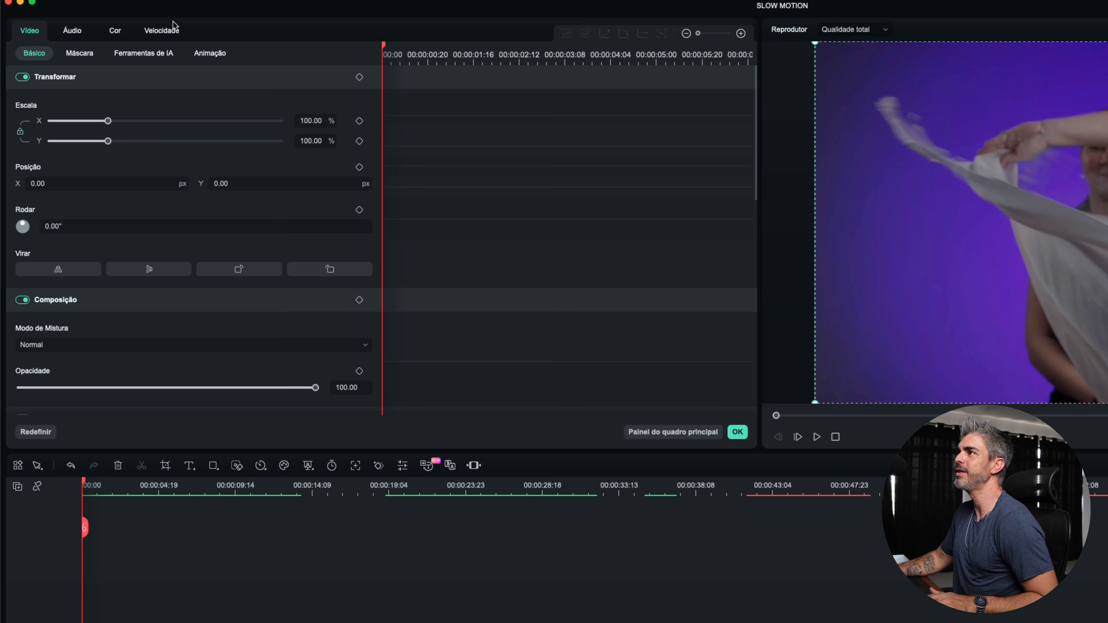
{"action": "left_click", "coordinate": [153, 30]}
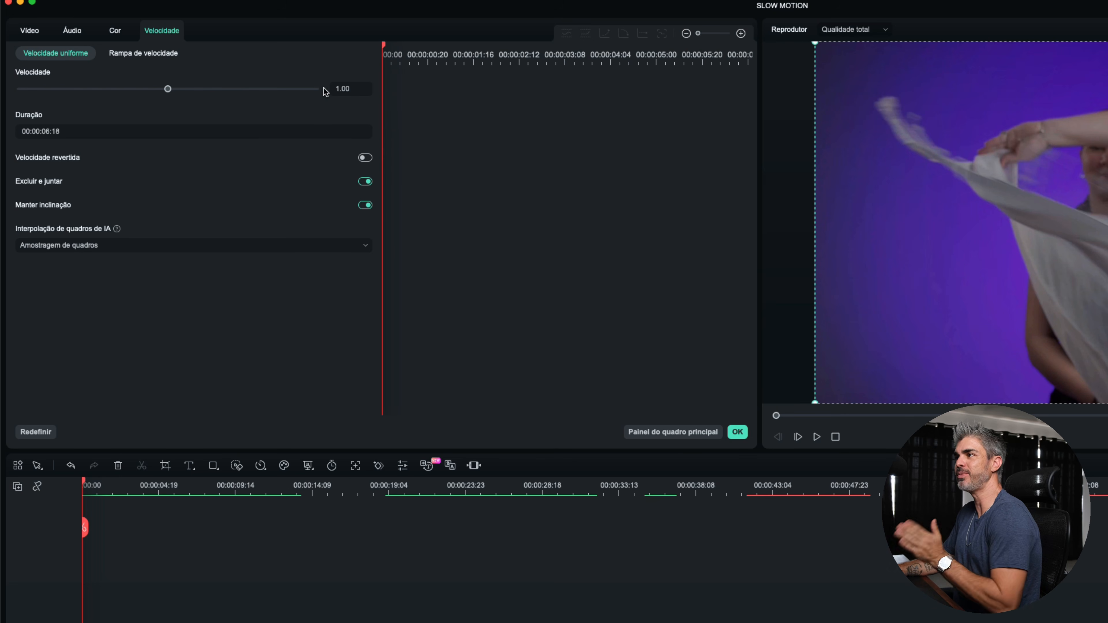
- Try uniform speeds of 2.00 and 0.41 on clip DSCF0582 and play back the motion
{"action": "left_click_drag", "start_coordinate": [171, 90], "coordinate": [190, 90]}
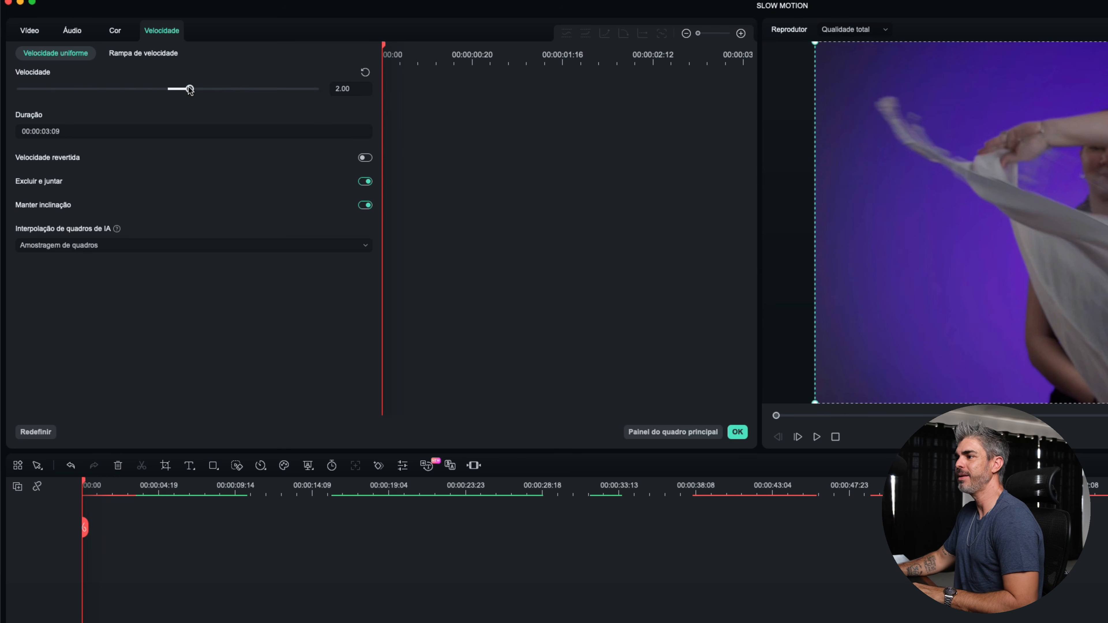
{"action": "key", "text": "space"}
{"action": "left_click_drag", "start_coordinate": [190, 90], "coordinate": [138, 89]}
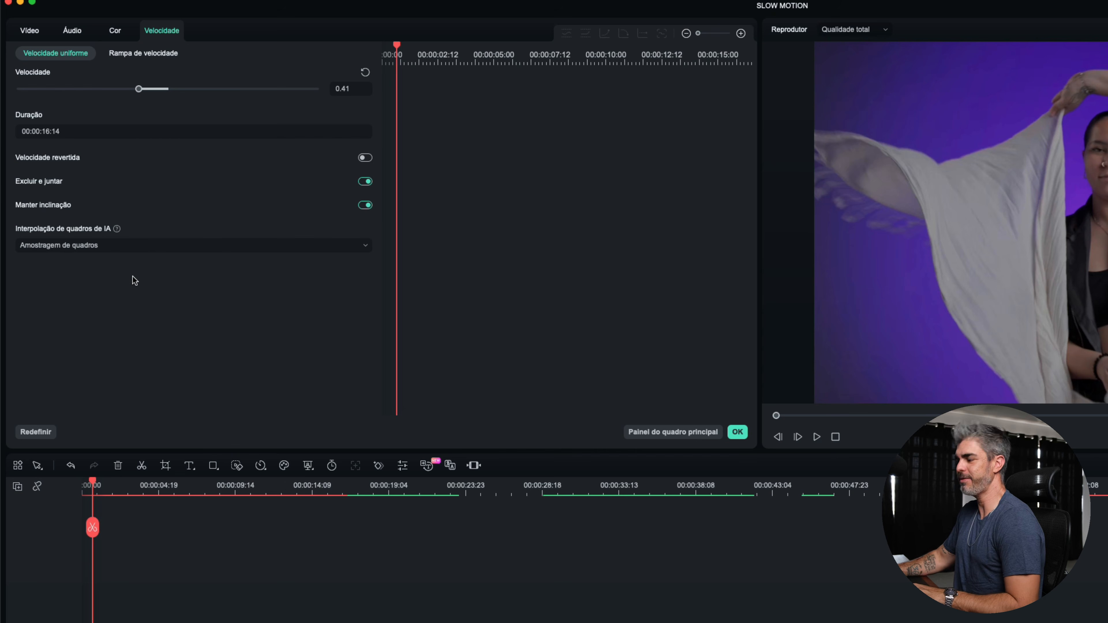
{"action": "key", "text": "space"}
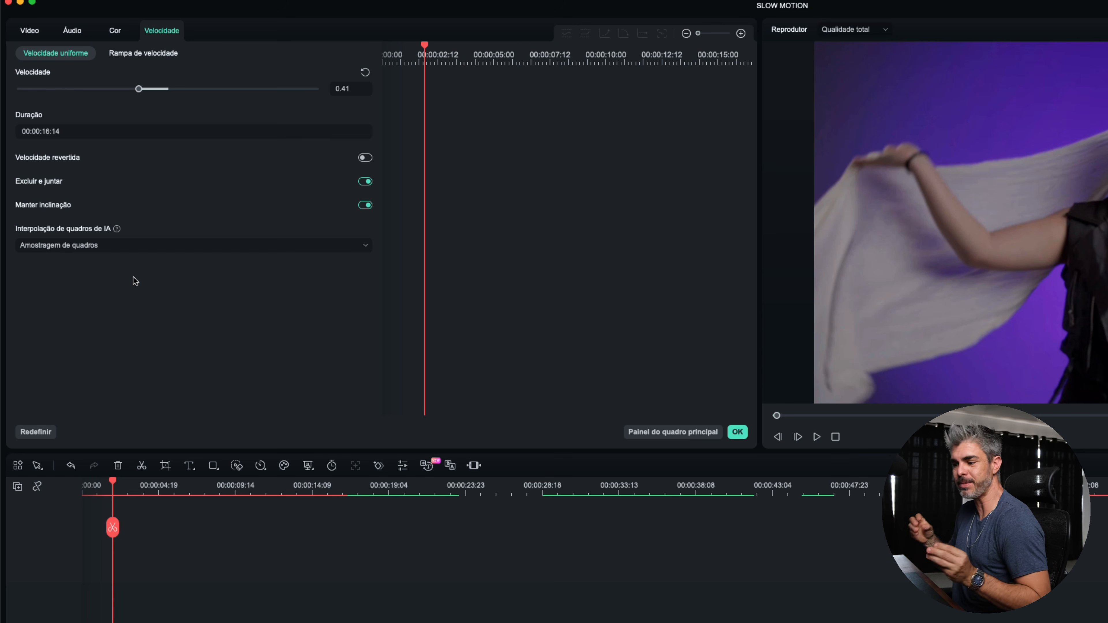
- Set the uniform speed of clip DSCF0582 to 0.40 and play it back from the start
{"action": "left_click", "coordinate": [358, 89]}
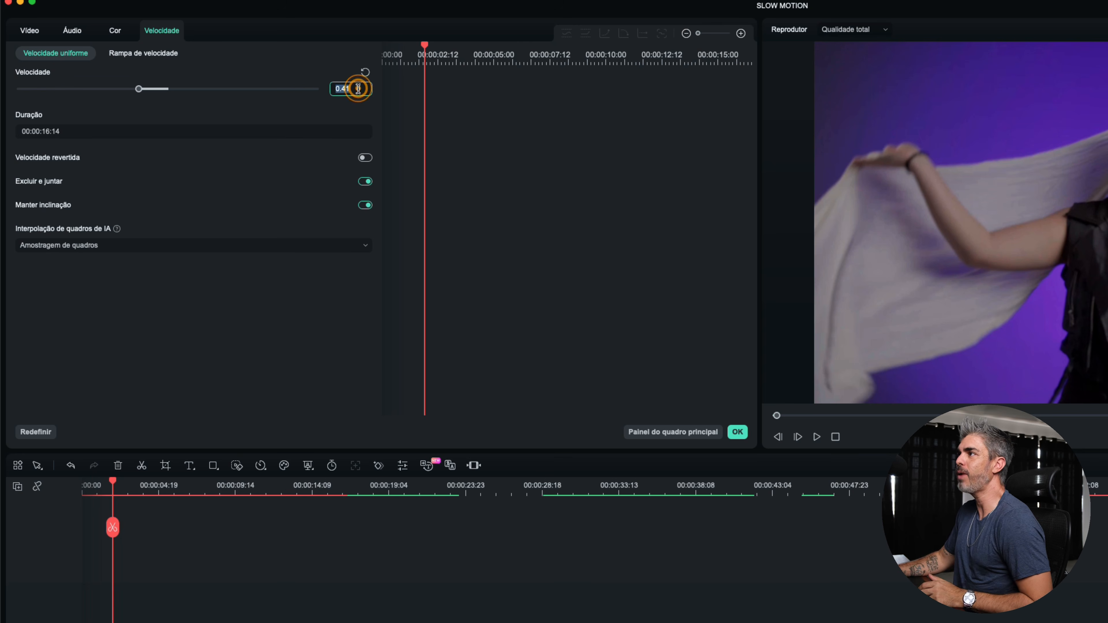
{"action": "key", "text": "Return"}
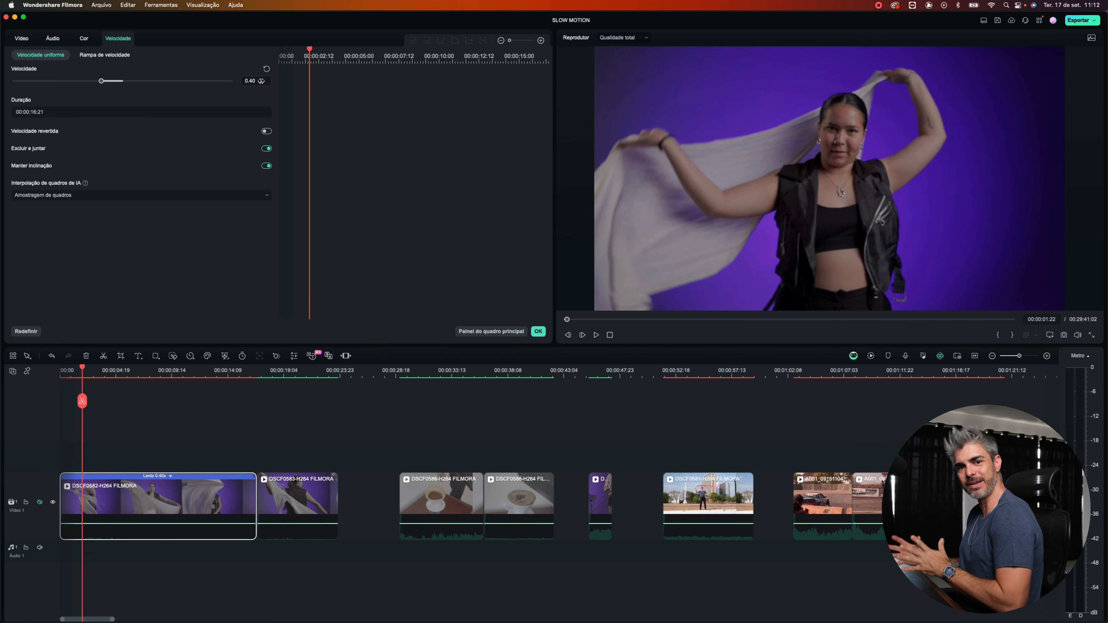
{"action": "key", "text": "Home"}
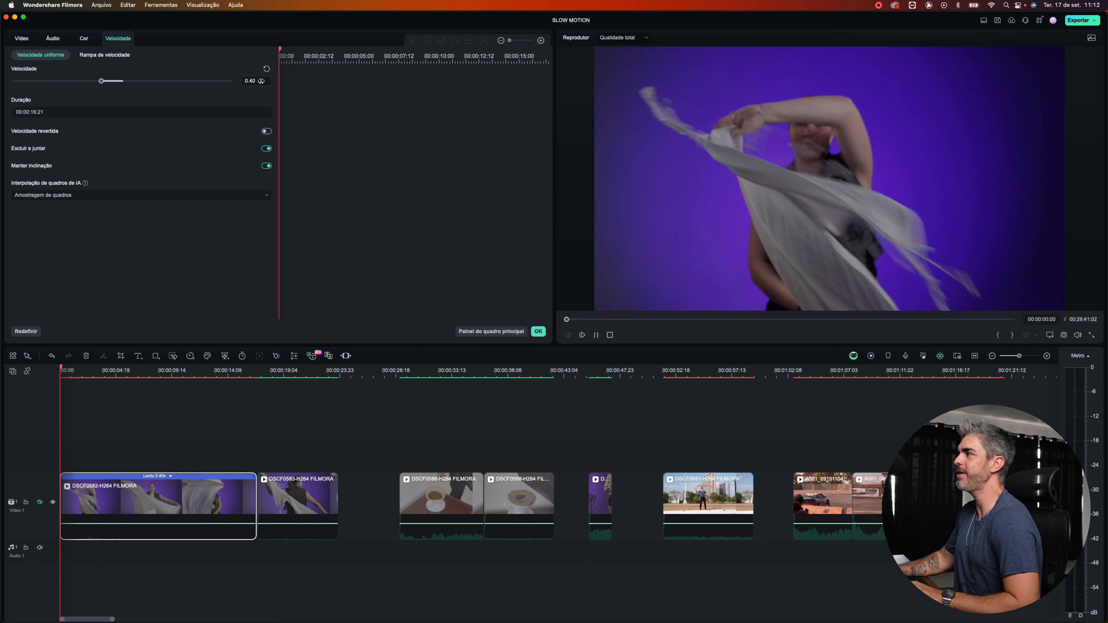
{"action": "key", "text": "space"}
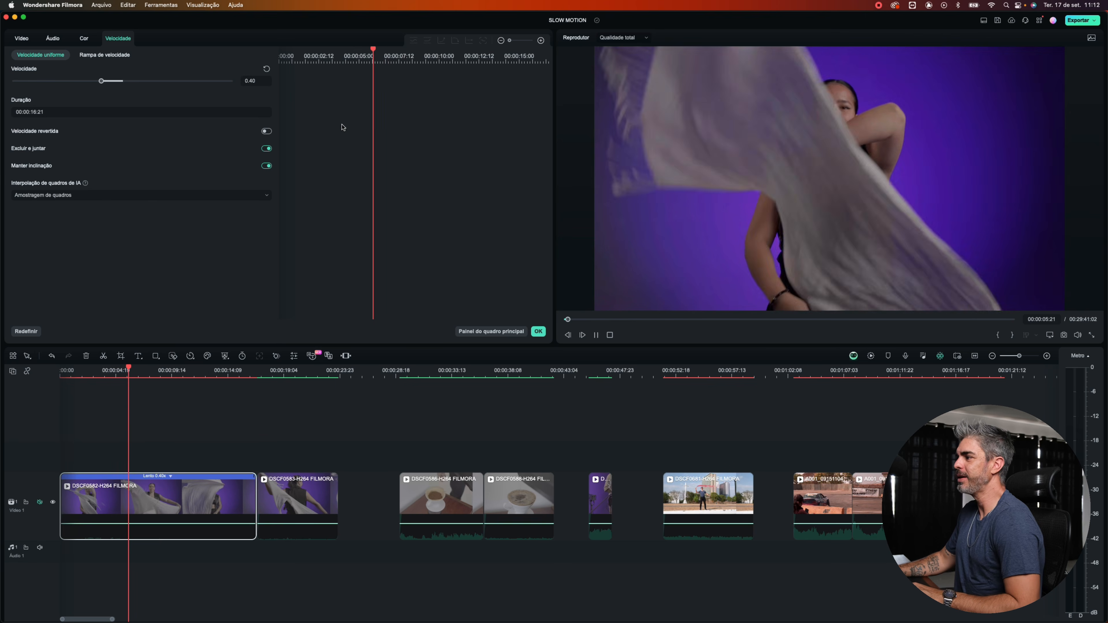
{"action": "key", "text": "space"}
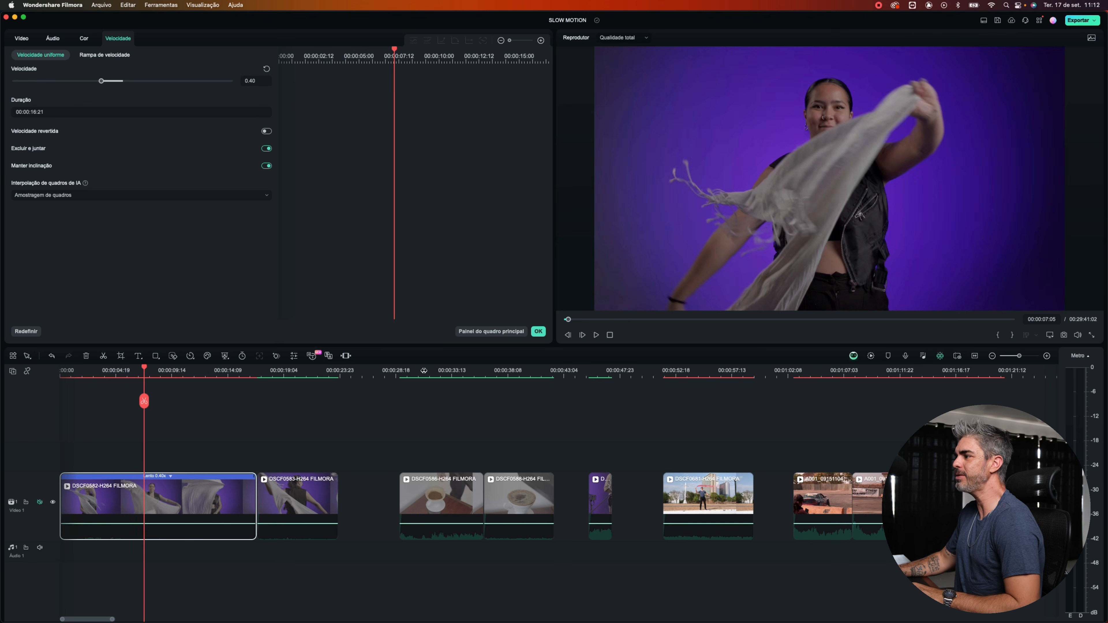
- Play part of the coffee-pouring clip DSCF0586 at its original speed
{"action": "left_click", "coordinate": [424, 370]}
{"action": "key", "text": "space"}
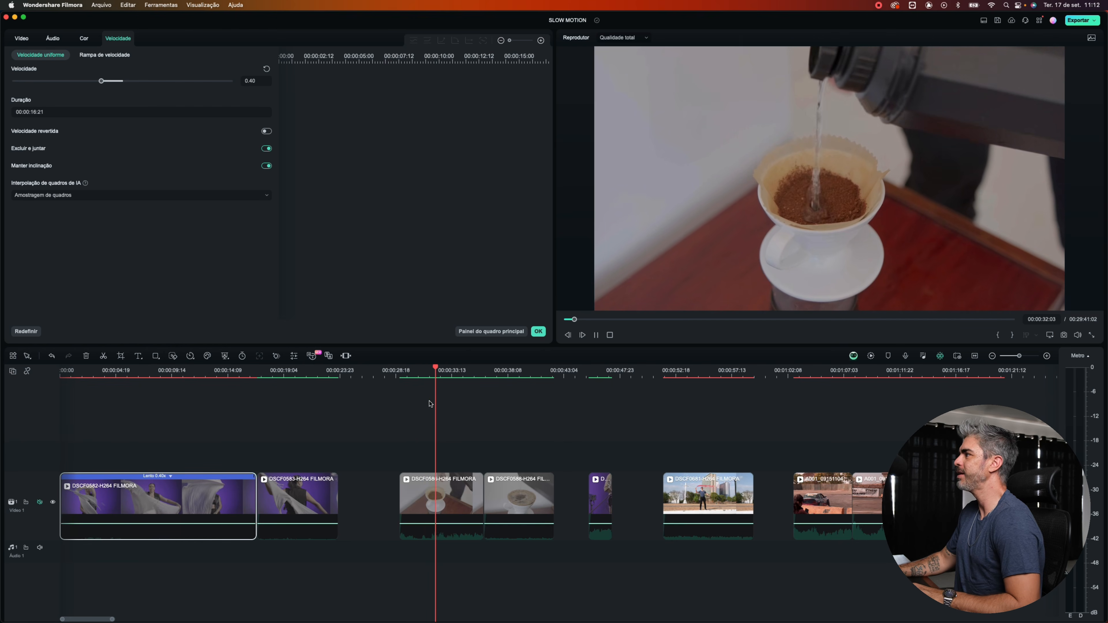
{"action": "key", "text": "space"}
{"action": "key", "text": "space"}
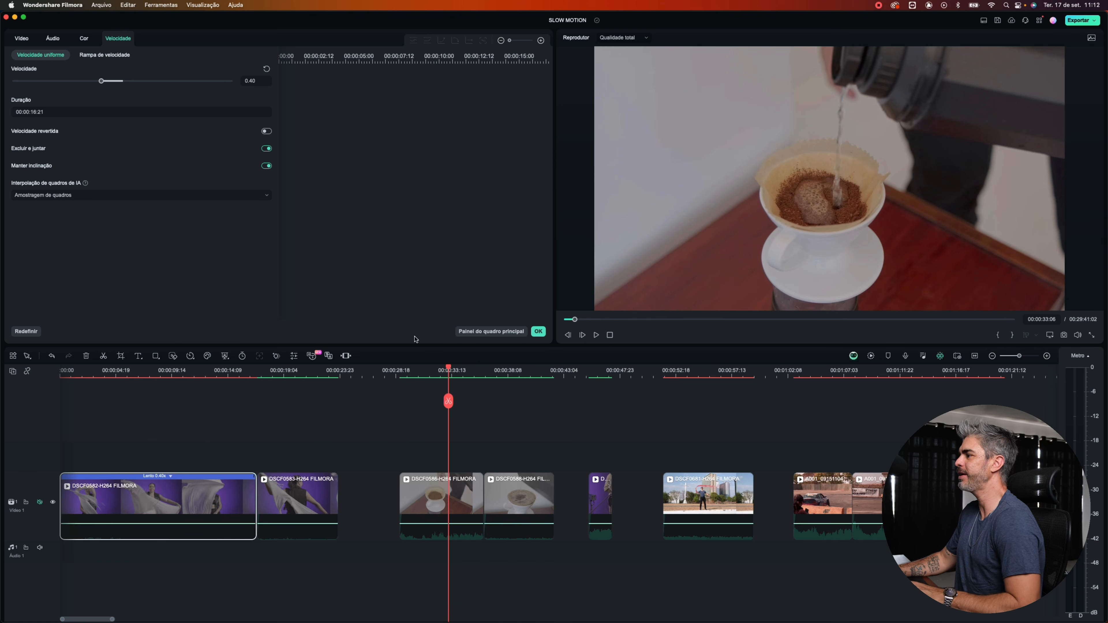
- Set the uniform speed of the coffee-pouring clip DSCF0586 to 0.4 and play back the slowed footage
{"action": "left_click", "coordinate": [424, 504]}
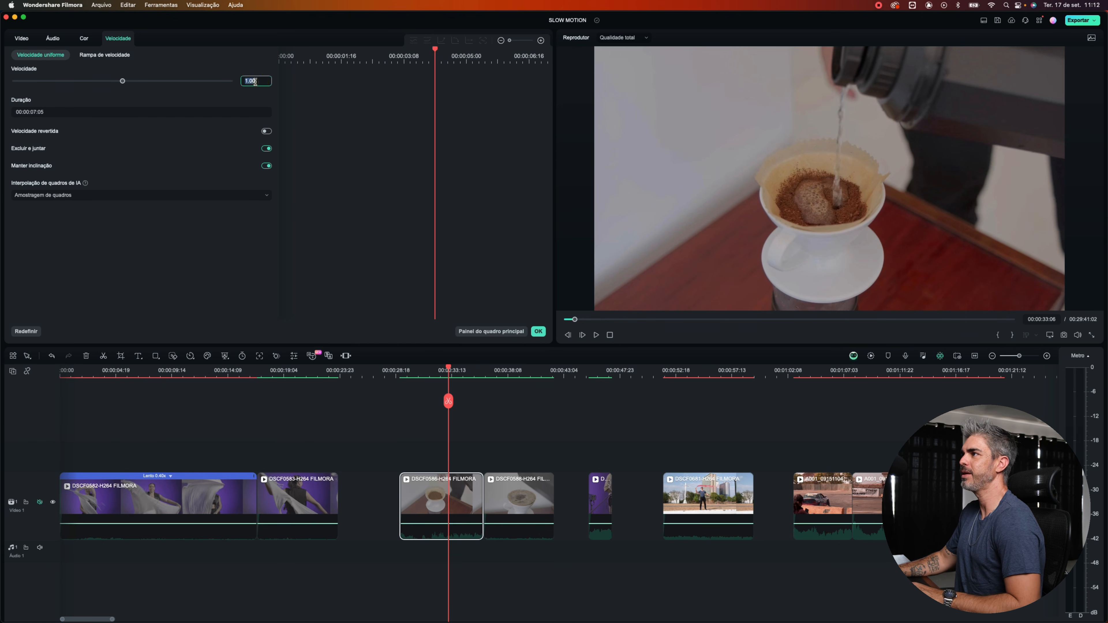
{"action": "type", "text": "0.4"}
{"action": "key", "text": "Return"}
{"action": "key", "text": "space"}
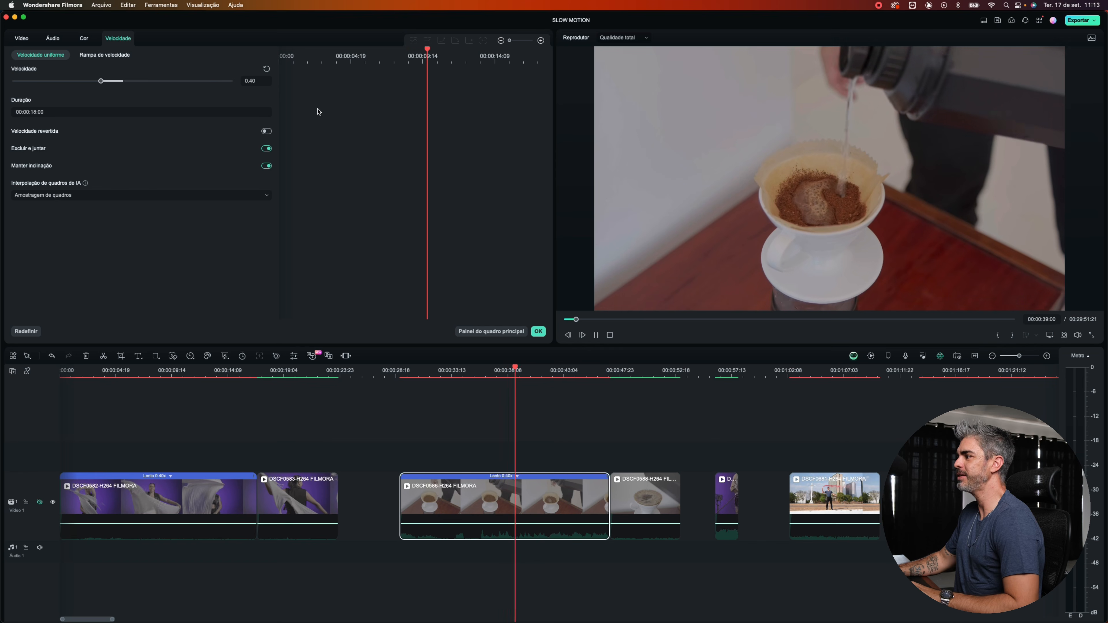
{"action": "key", "text": "space"}
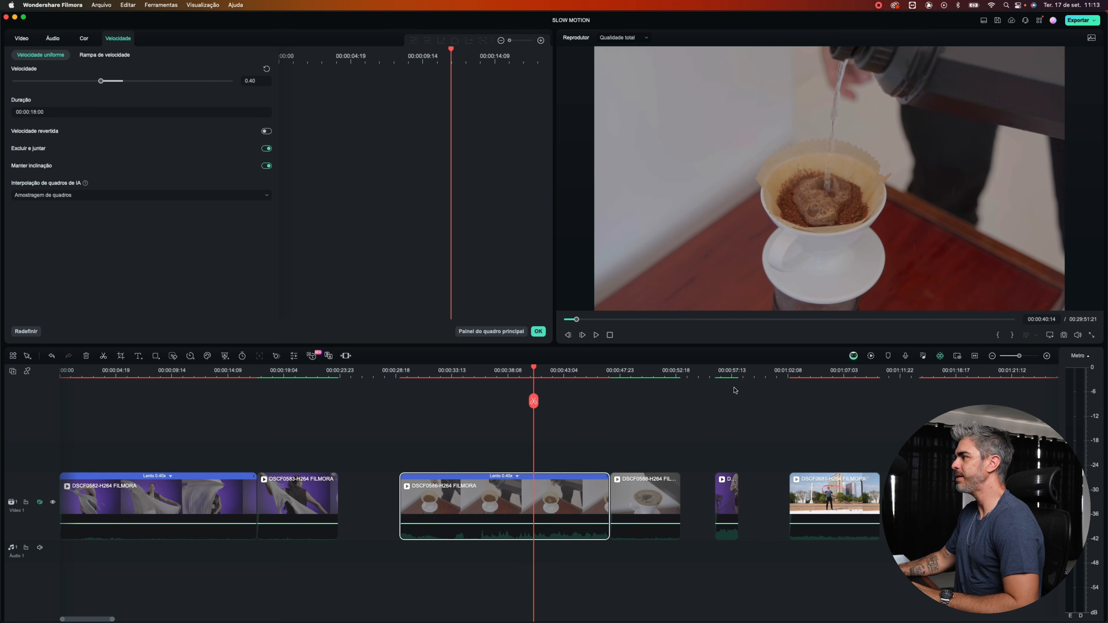
- Select the short guitarist clip DSCF0600, preview it at its original speed and return the playhead to its start
{"action": "left_click", "coordinate": [726, 372]}
{"action": "left_click", "coordinate": [726, 501]}
{"action": "key", "text": "space"}
{"action": "key", "text": "space"}
{"action": "key", "text": "space"}
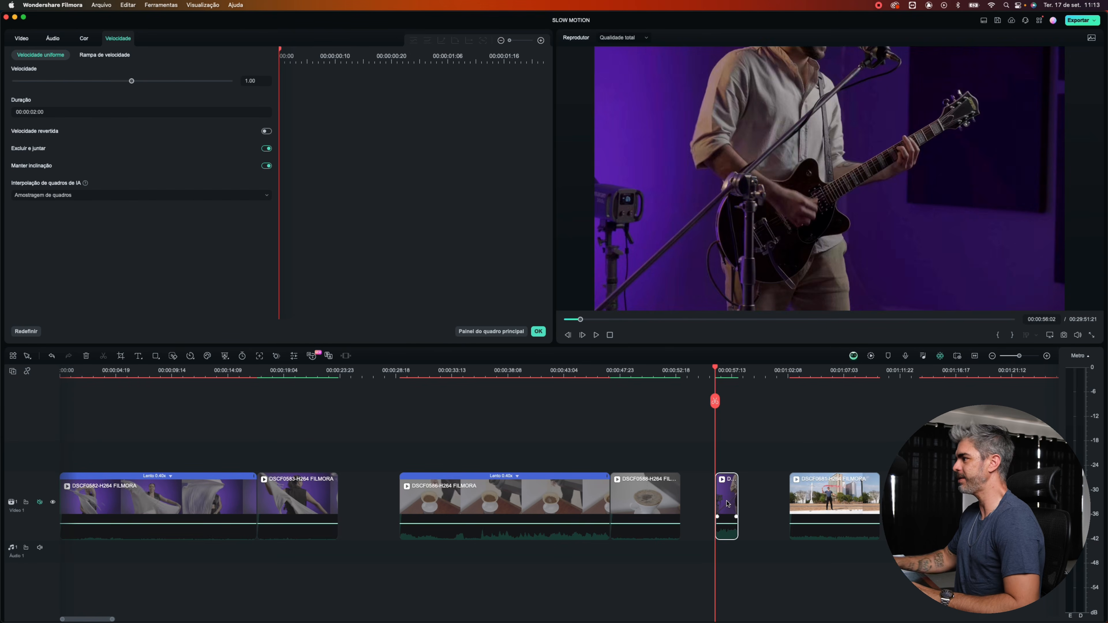
{"action": "key", "text": "space"}
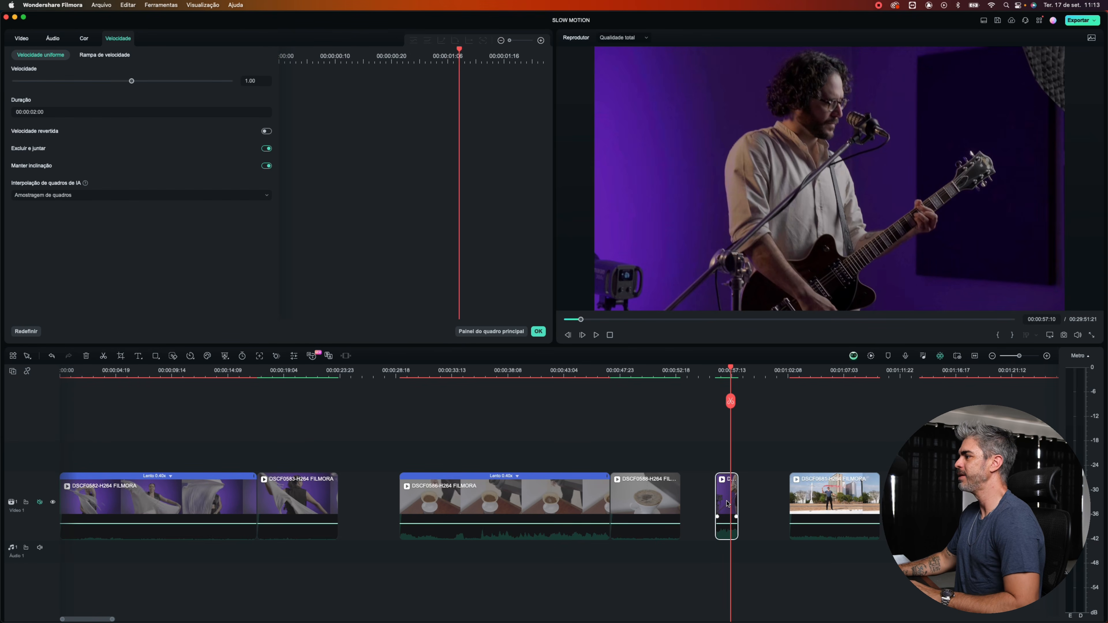
{"action": "key", "text": "Up"}
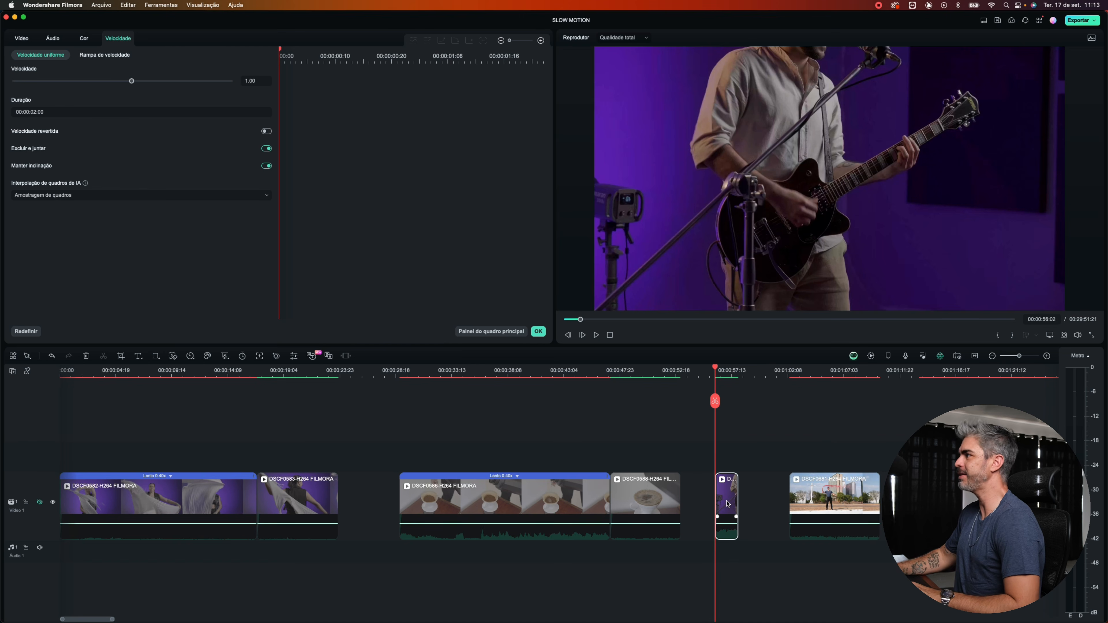
- Set the uniform speed of the guitarist clip DSCF0600 to 0.40 and play back the slowed footage
{"action": "double_click", "coordinate": [251, 79]}
{"action": "key", "text": "Return"}
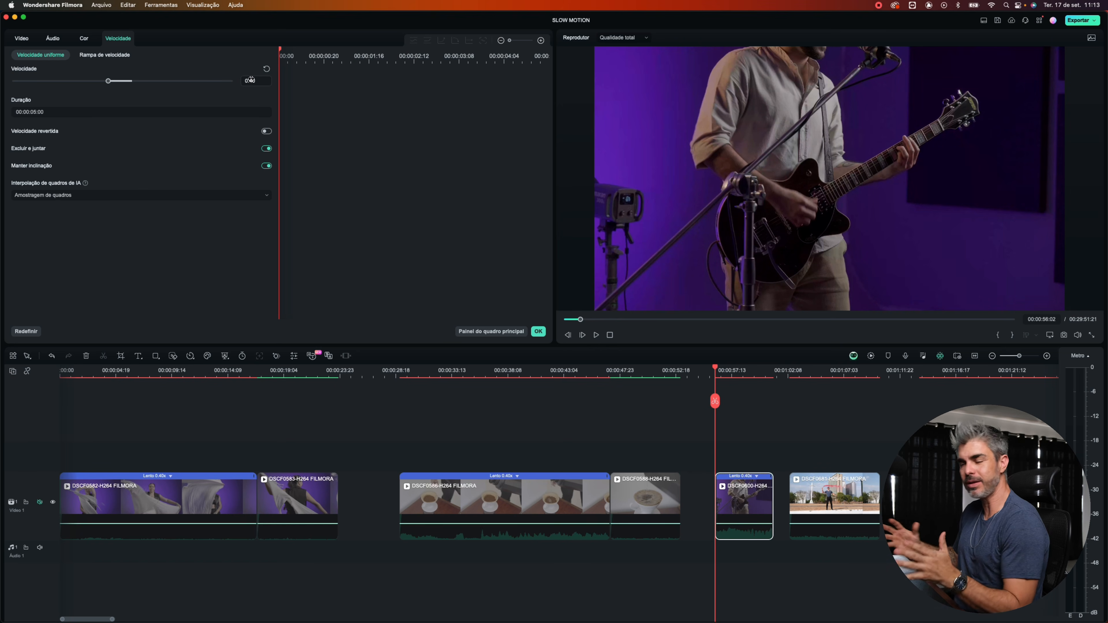
{"action": "key", "text": "space"}
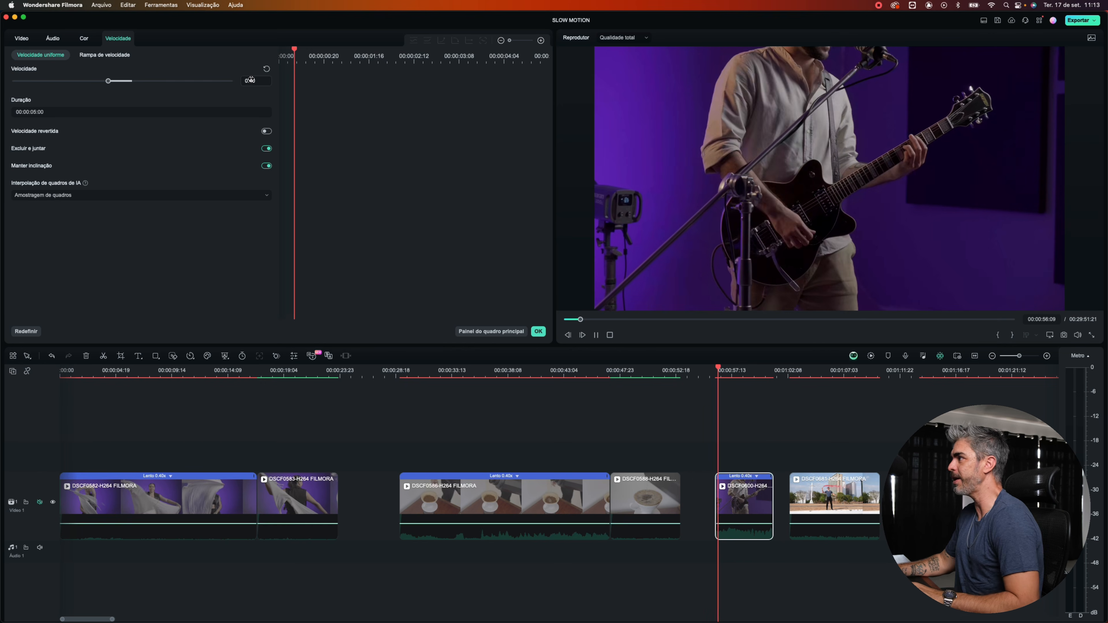
- Set the uniform speed of the guitarist clip DSCF0600 to 0.20 and play back the slowed footage
{"action": "key", "text": "space"}
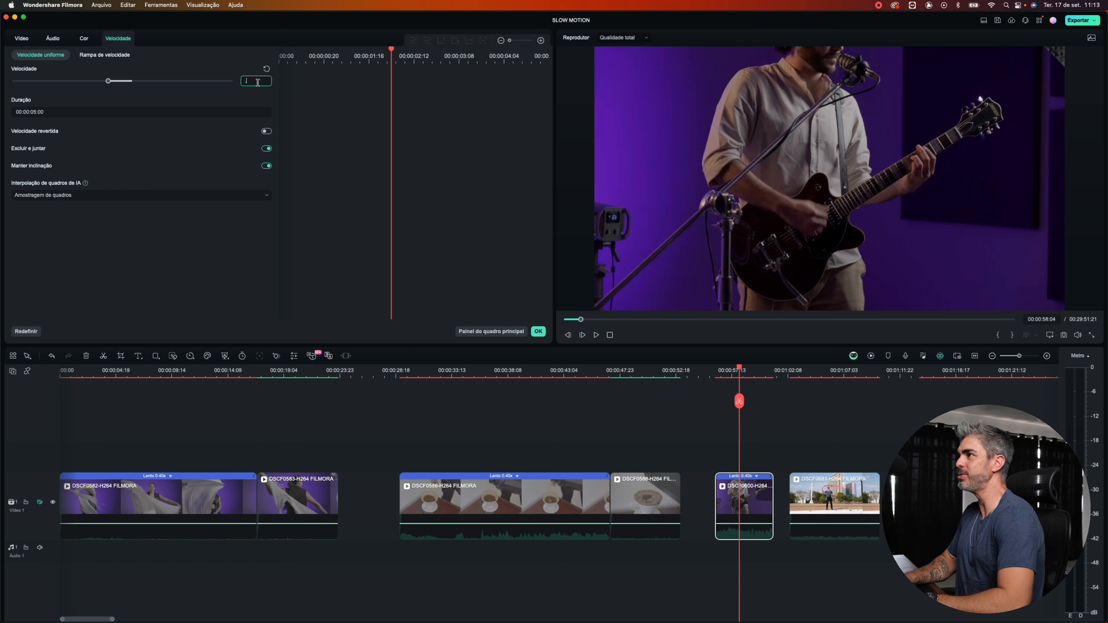
{"action": "key", "text": "Return"}
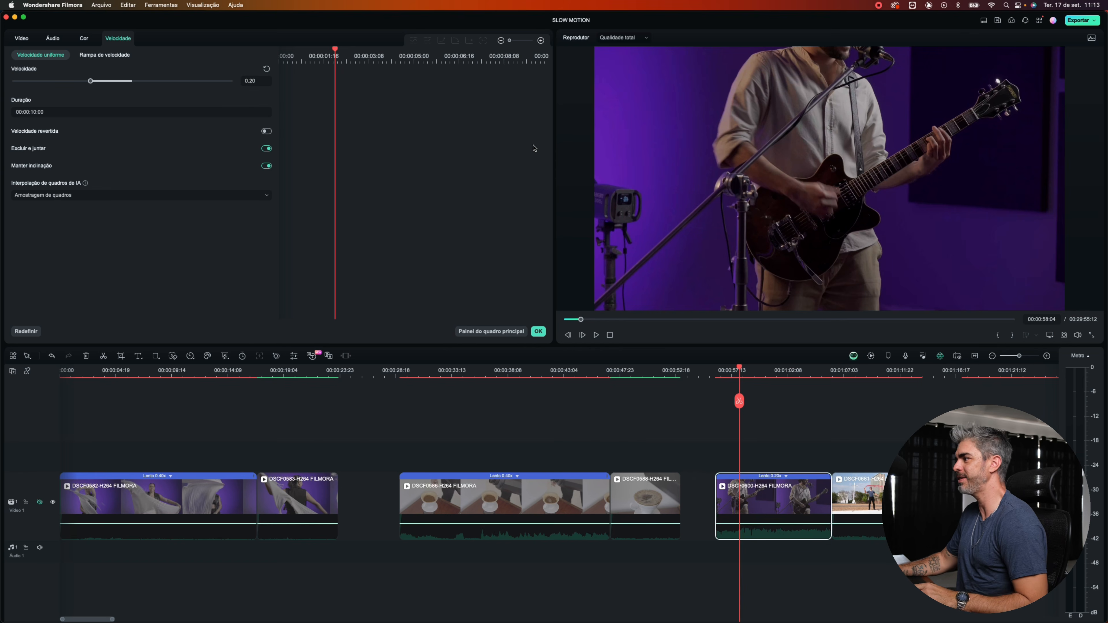
{"action": "left_click", "coordinate": [729, 373]}
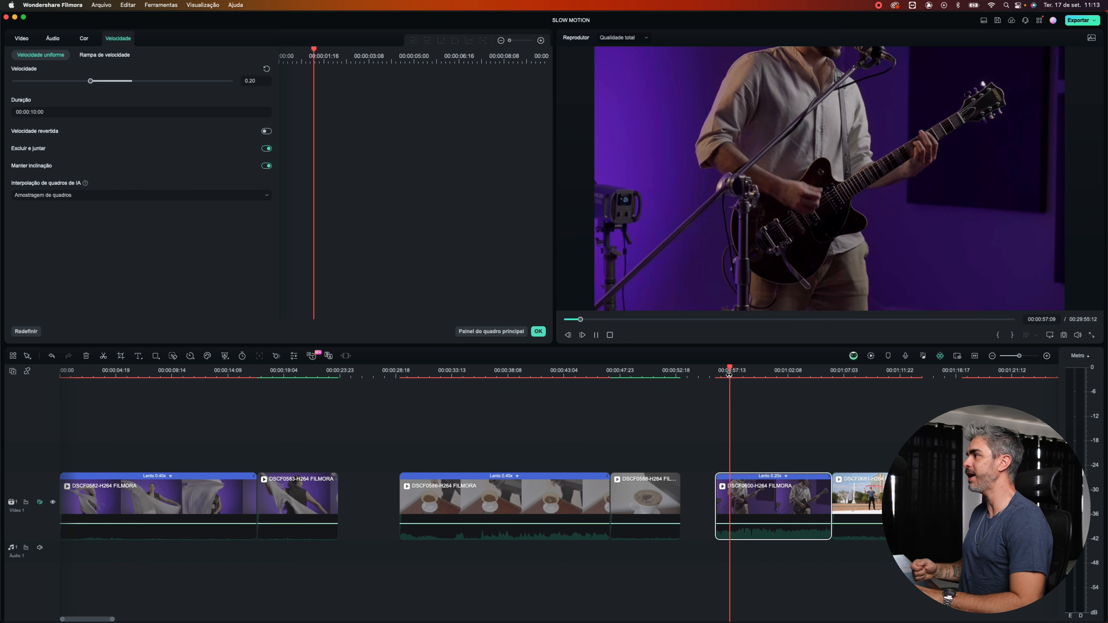
{"action": "key", "text": "space"}
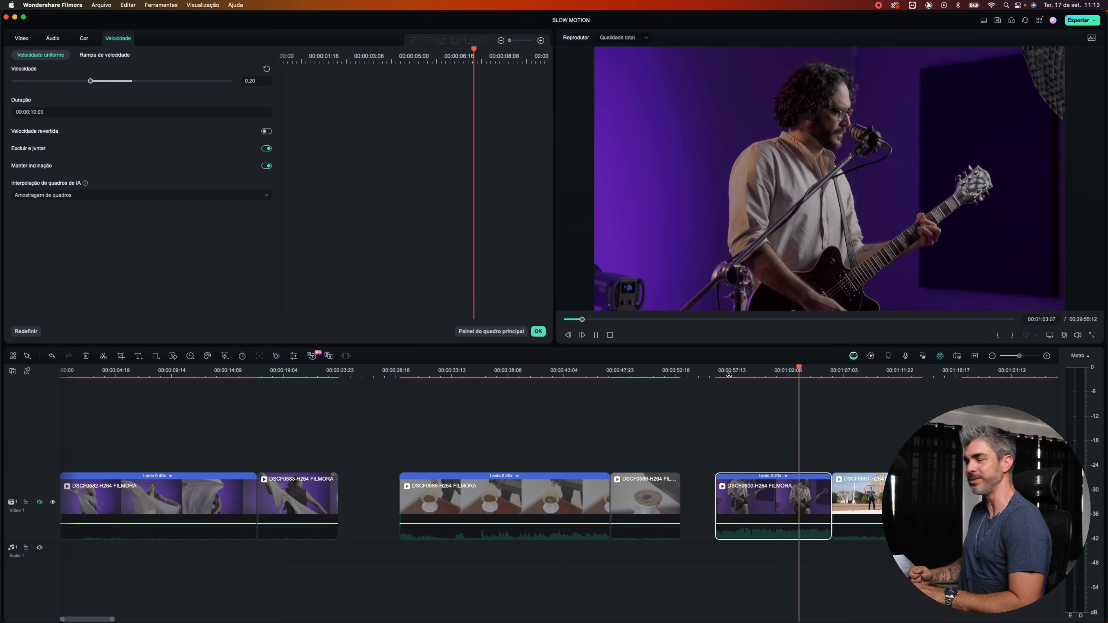
{"action": "key", "text": "space"}
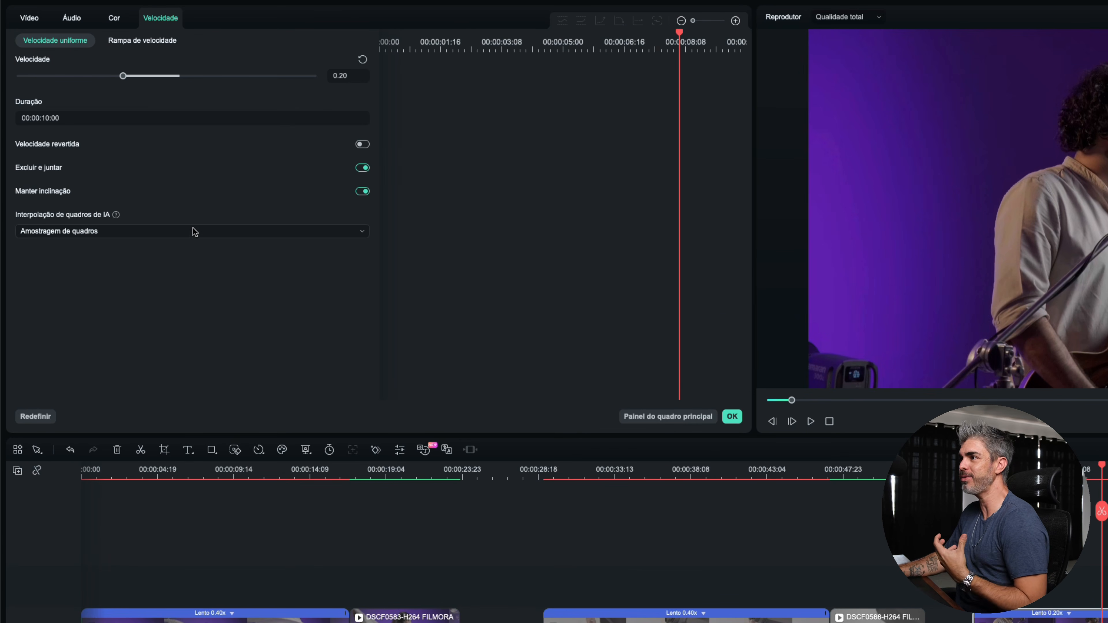
- Set the guitarist clip's AI frame interpolation to Junção de frames and preview it from near the clip's start
{"action": "left_click", "coordinate": [95, 235]}
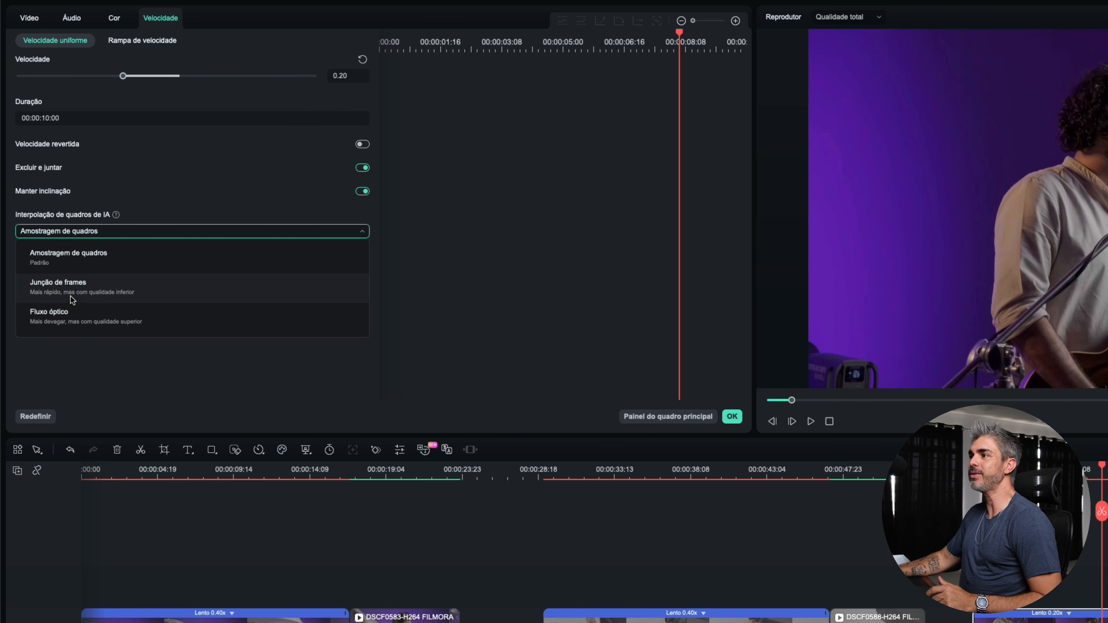
{"action": "left_click", "coordinate": [49, 292]}
{"action": "left_click", "coordinate": [981, 475]}
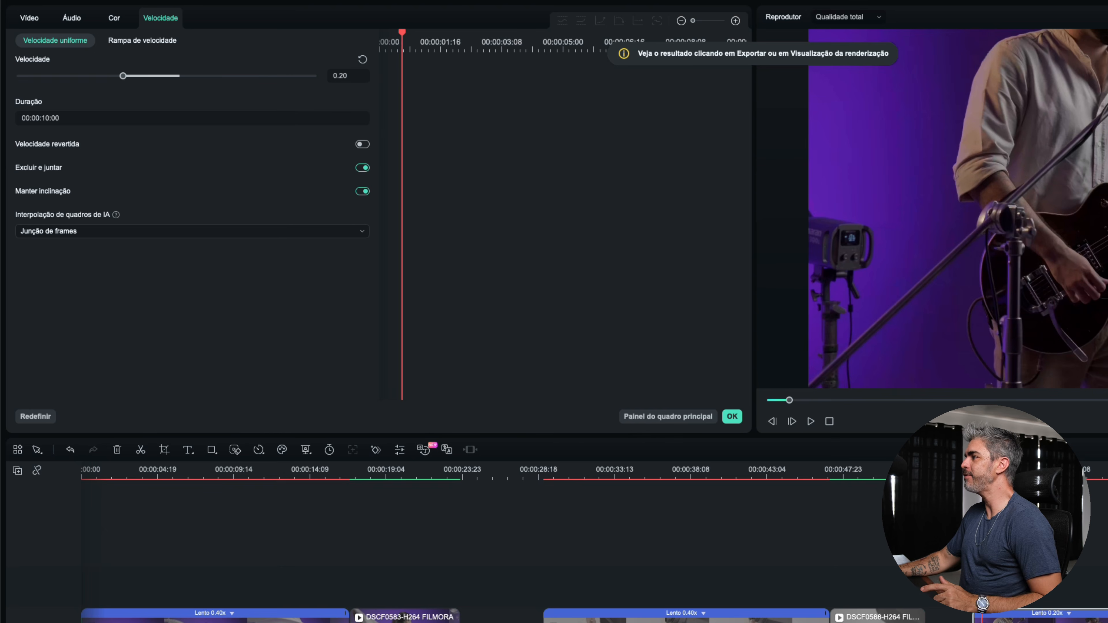
{"action": "key", "text": "space"}
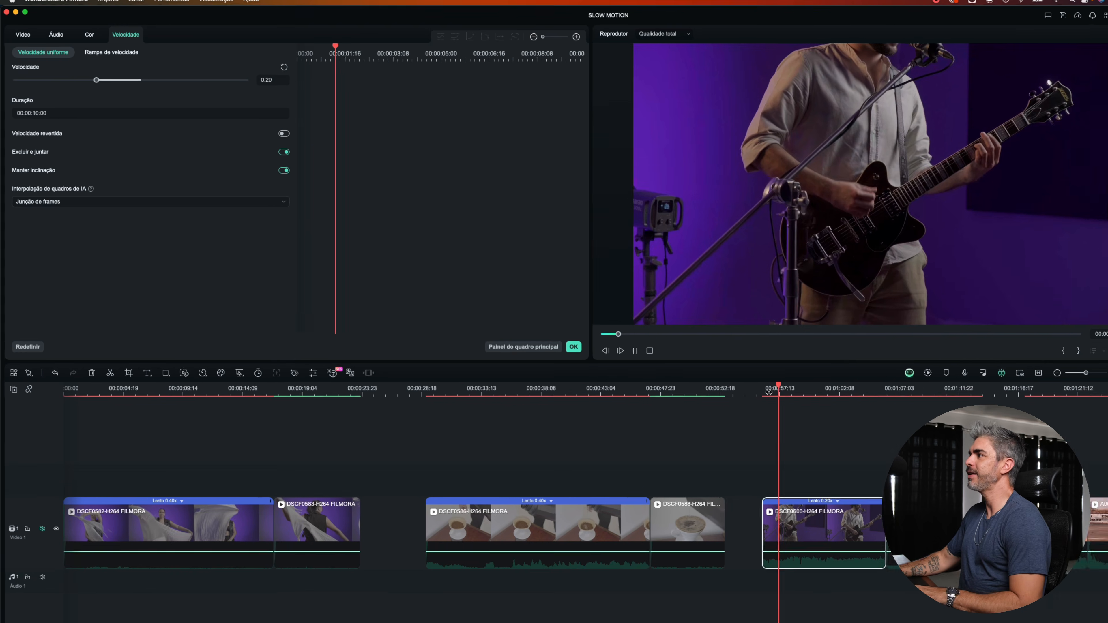
{"action": "key", "text": "space"}
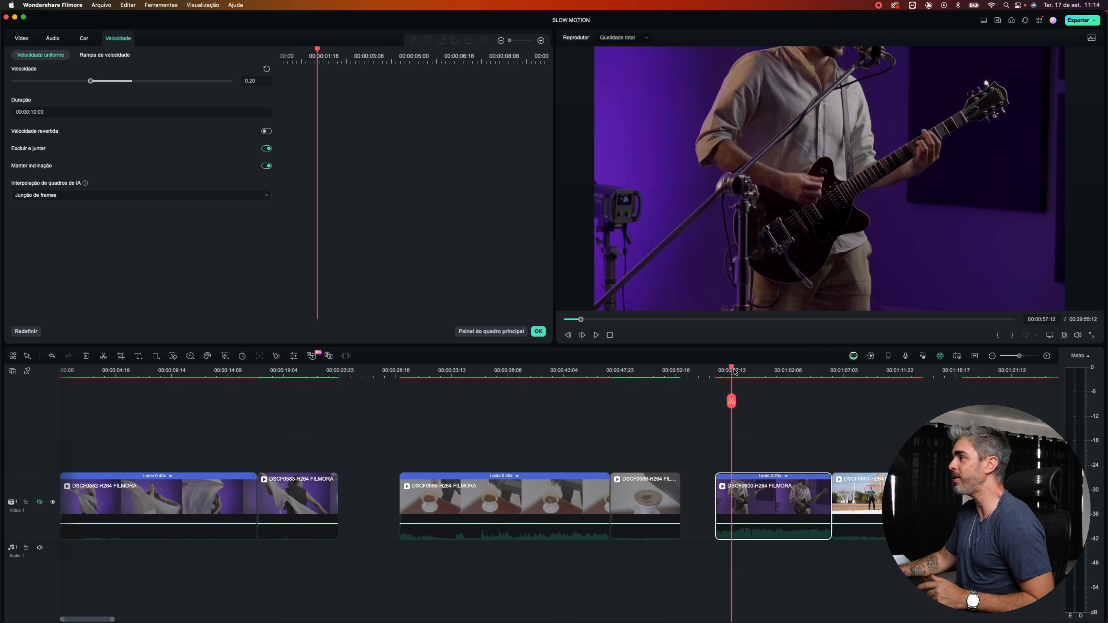
- Switch the guitarist clip's AI frame interpolation to Amostragem de quadros and back to Junção de frames
{"action": "left_click", "coordinate": [73, 195]}
{"action": "left_click", "coordinate": [60, 210]}
{"action": "left_click", "coordinate": [63, 198]}
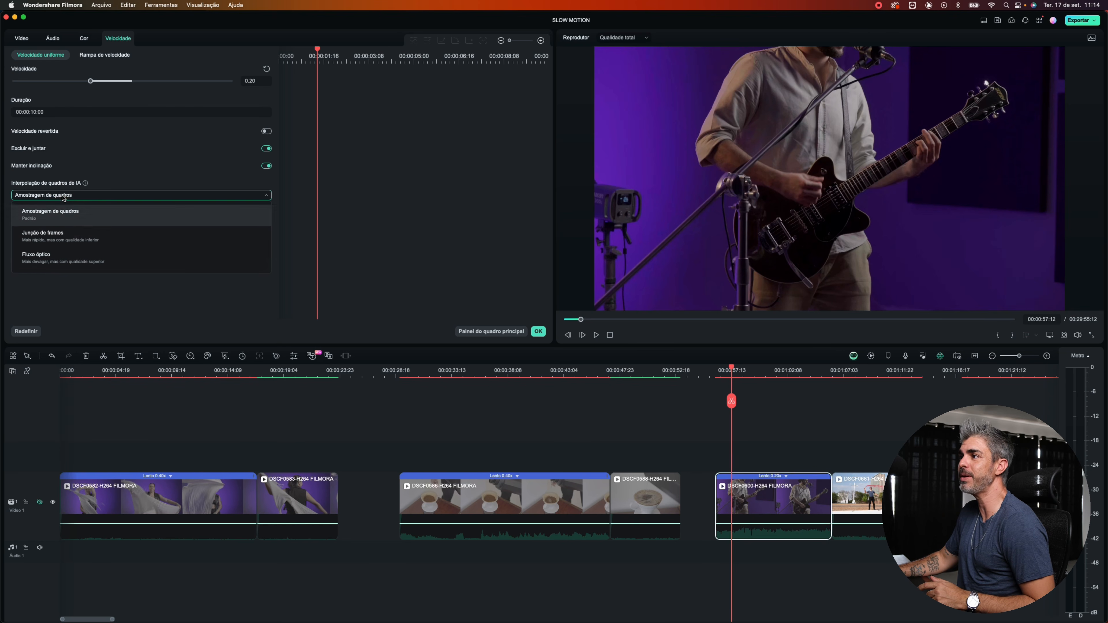
{"action": "left_click", "coordinate": [41, 237]}
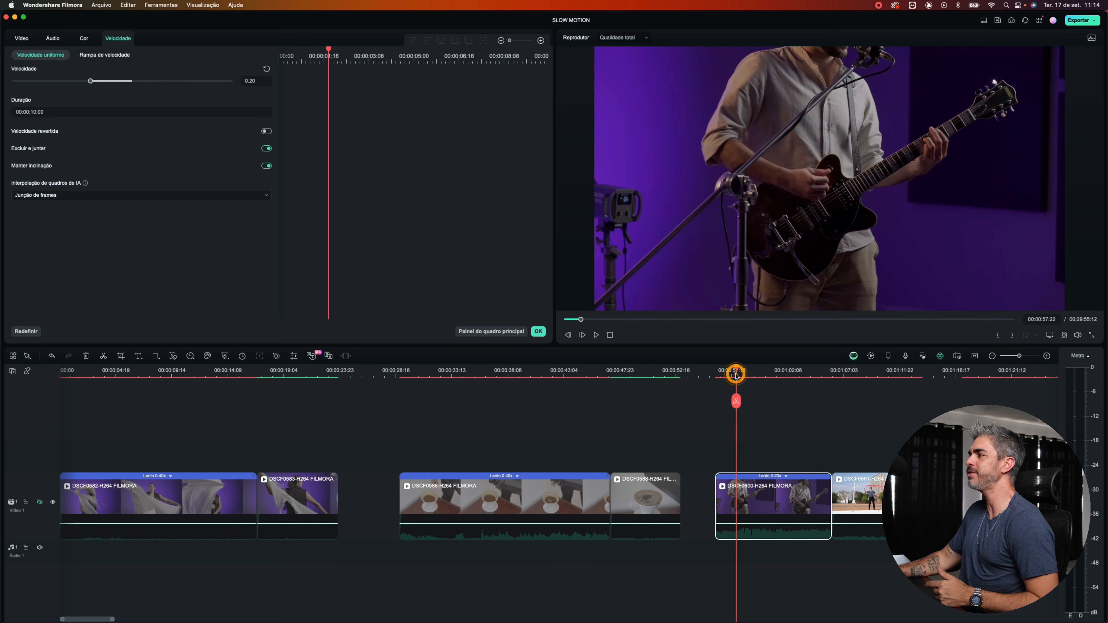
- Mark an in-to-out range covering exactly the guitarist clip DSCF0600 on the timeline
{"action": "left_click_drag", "start_coordinate": [734, 371], "coordinate": [715, 371]}
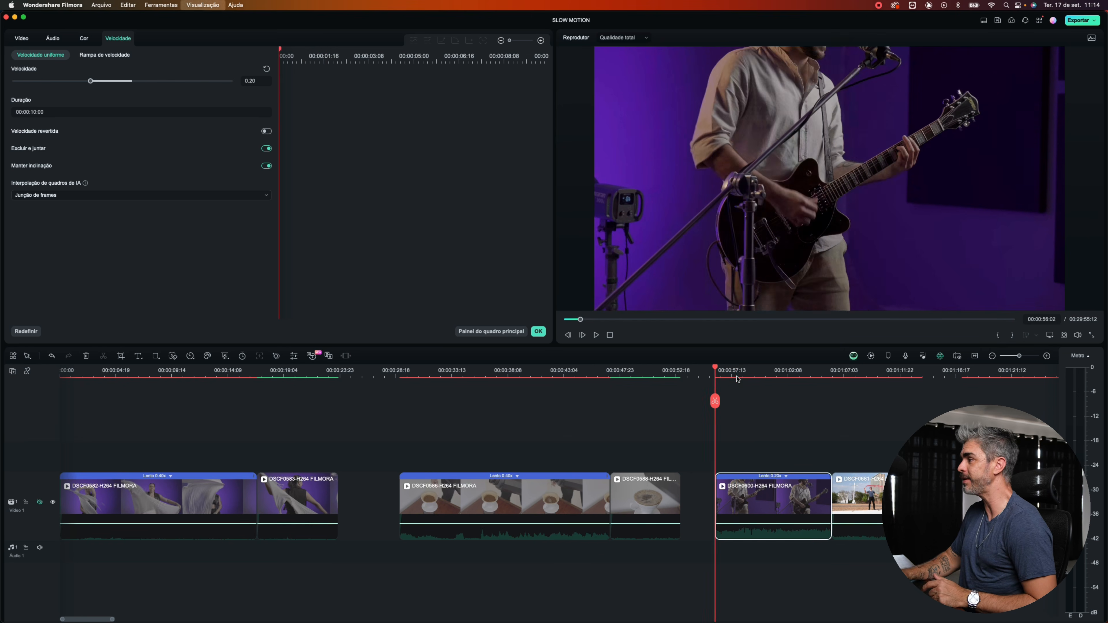
{"action": "left_click", "coordinate": [752, 514]}
{"action": "key", "text": "i"}
{"action": "key", "text": "Down"}
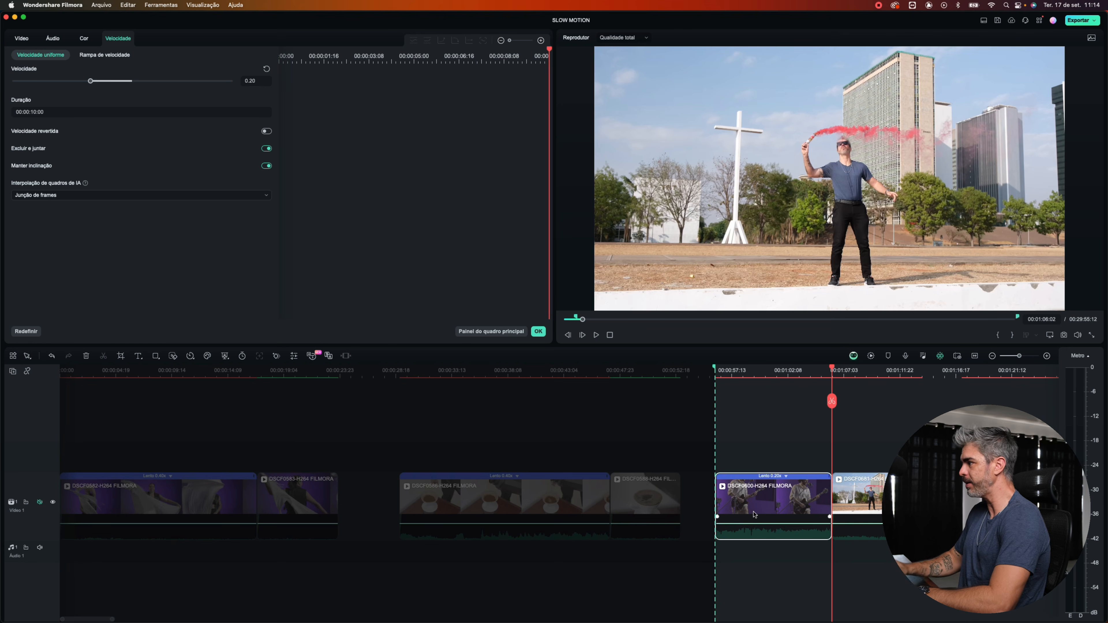
{"action": "key", "text": "o"}
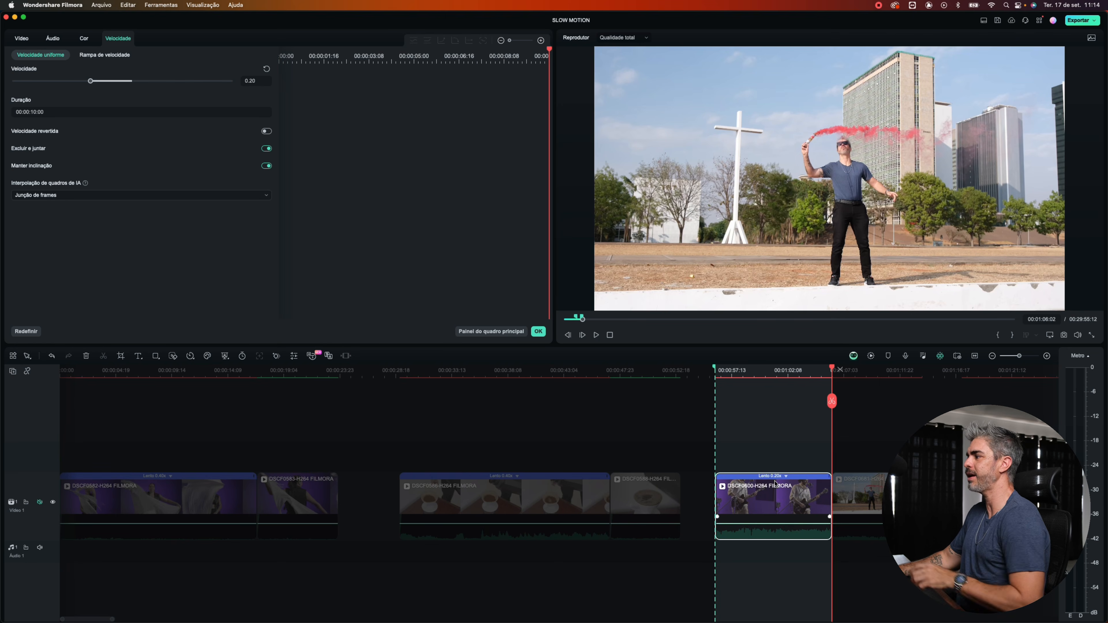
{"action": "left_click", "coordinate": [765, 370]}
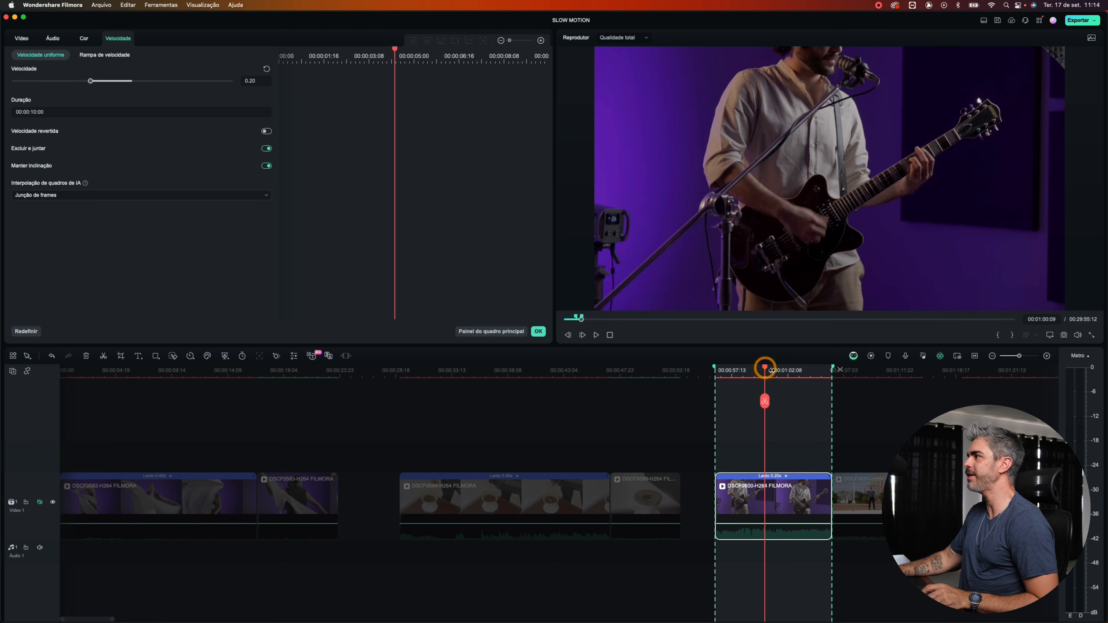
- Render the selected range with Junção de frames interpolation and play back the rendered guitarist clip
{"action": "left_click", "coordinate": [101, 5]}
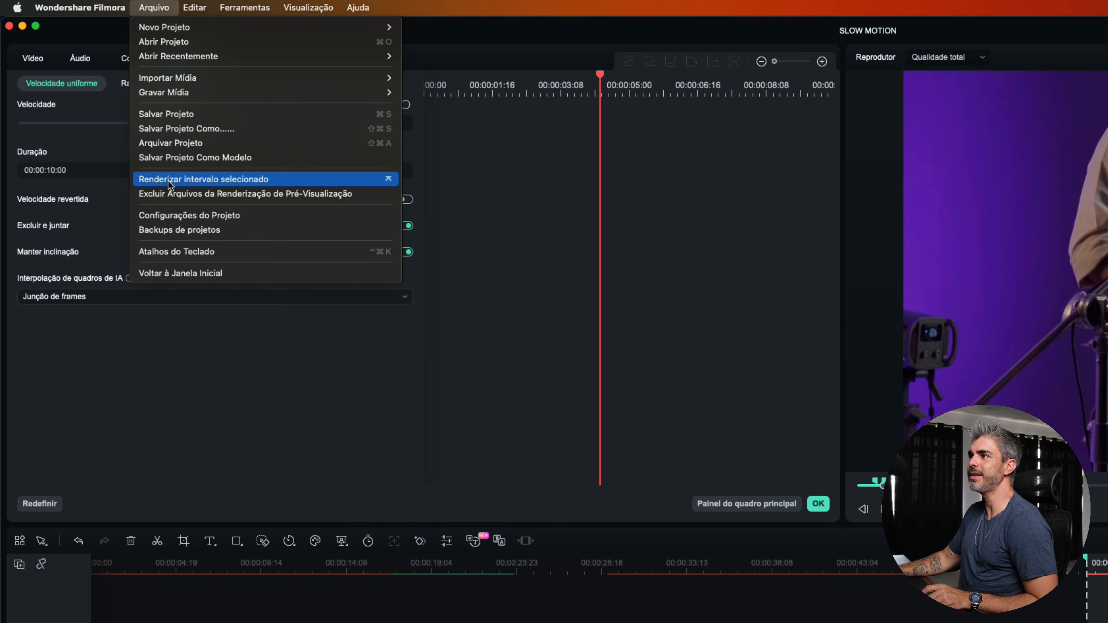
{"action": "left_click", "coordinate": [168, 180]}
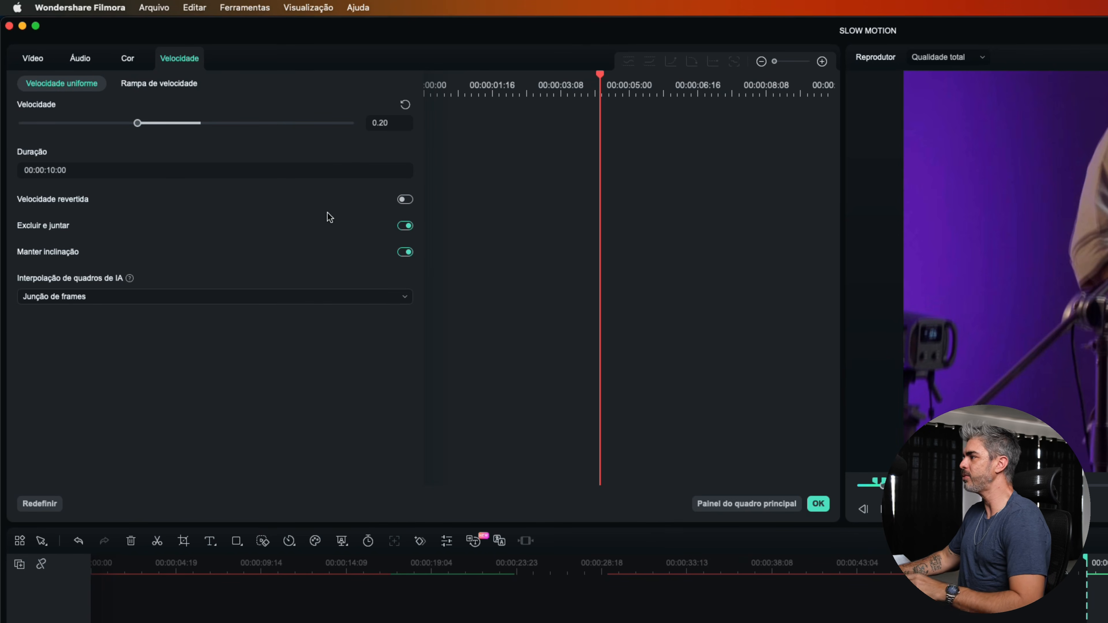
{"action": "key", "text": "super+equal"}
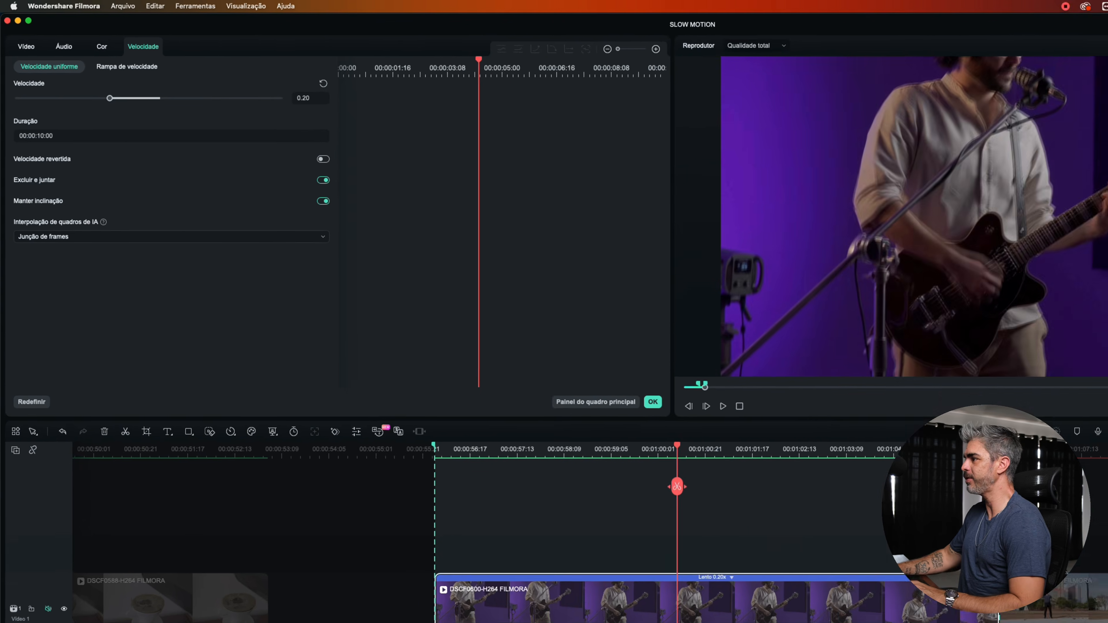
{"action": "key", "text": "space"}
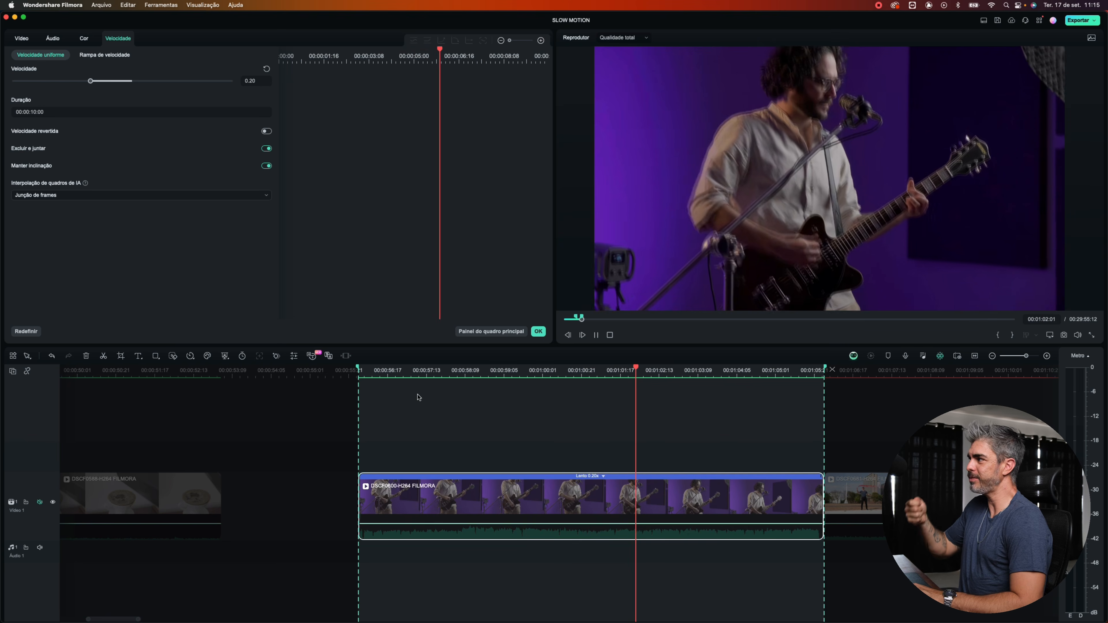
{"action": "key", "text": "space"}
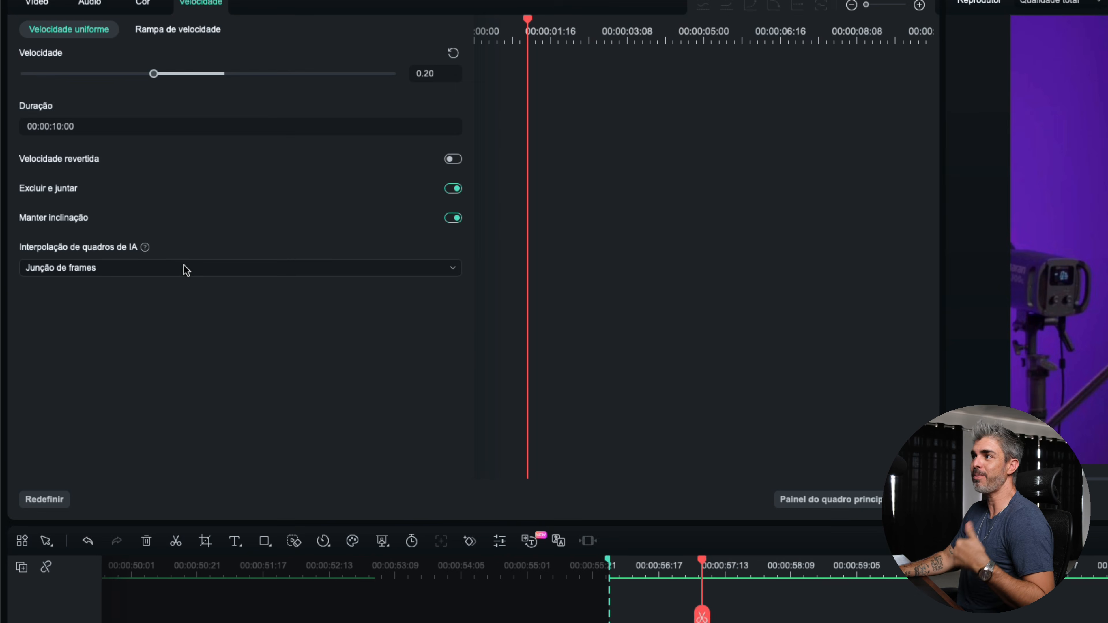
- Set the guitarist clip's AI frame interpolation to Fluxo óptico and render the selected range again
{"action": "left_click", "coordinate": [108, 194]}
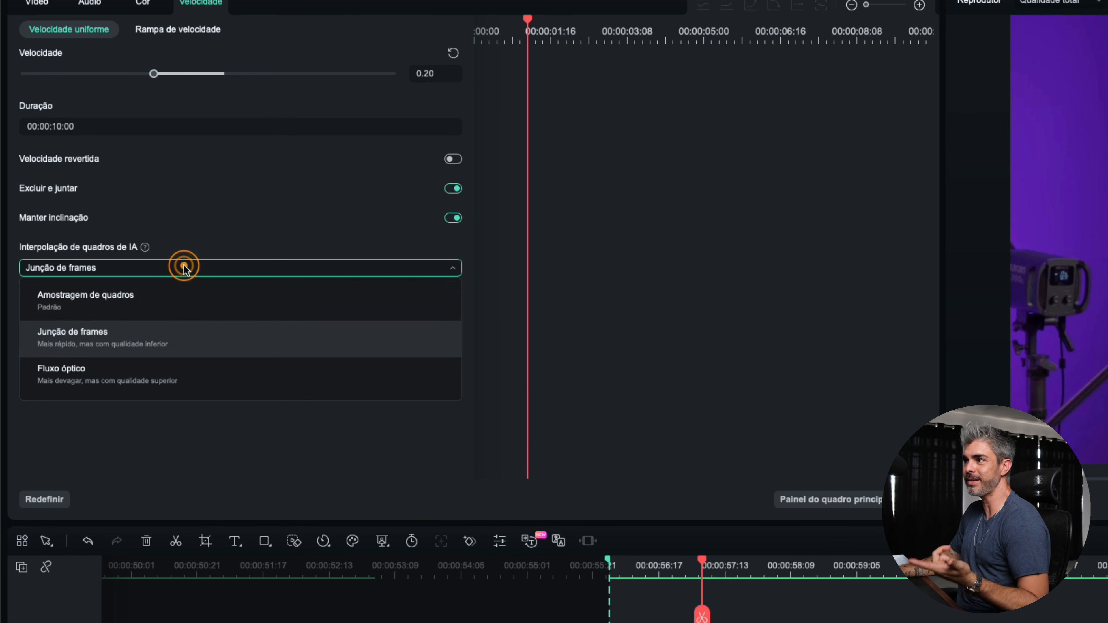
{"action": "left_click", "coordinate": [76, 379]}
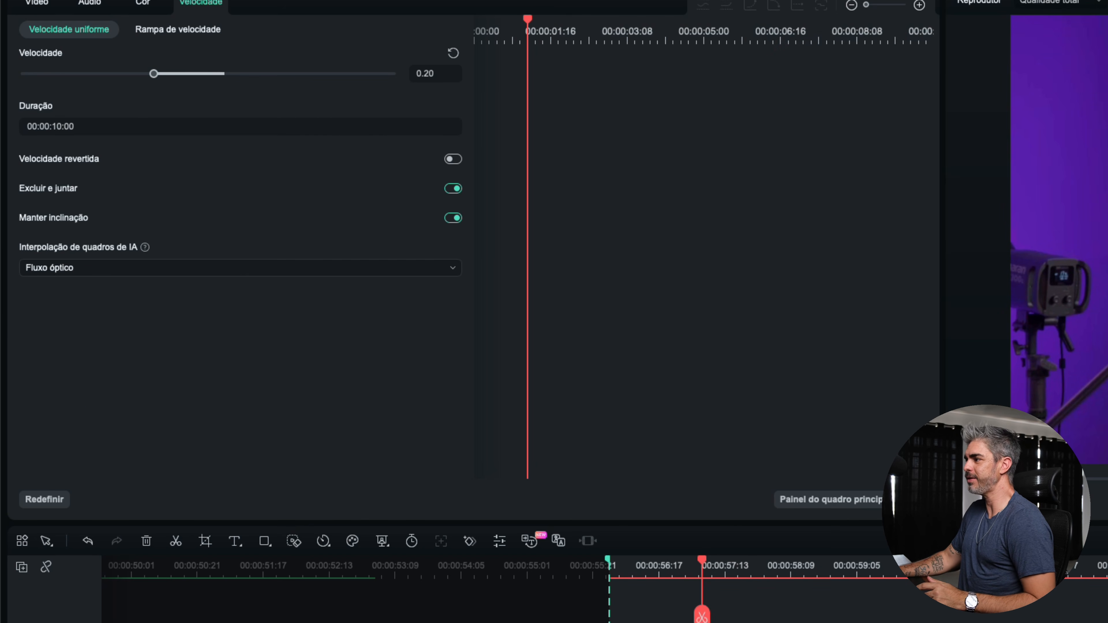
{"action": "left_click", "coordinate": [162, 0]}
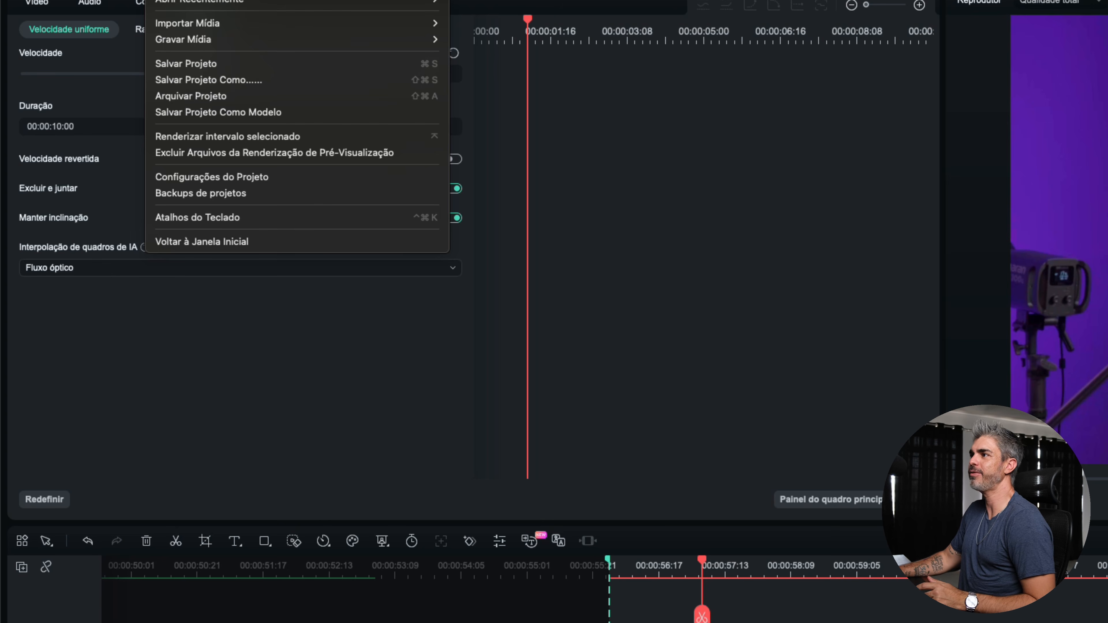
{"action": "left_click", "coordinate": [177, 142]}
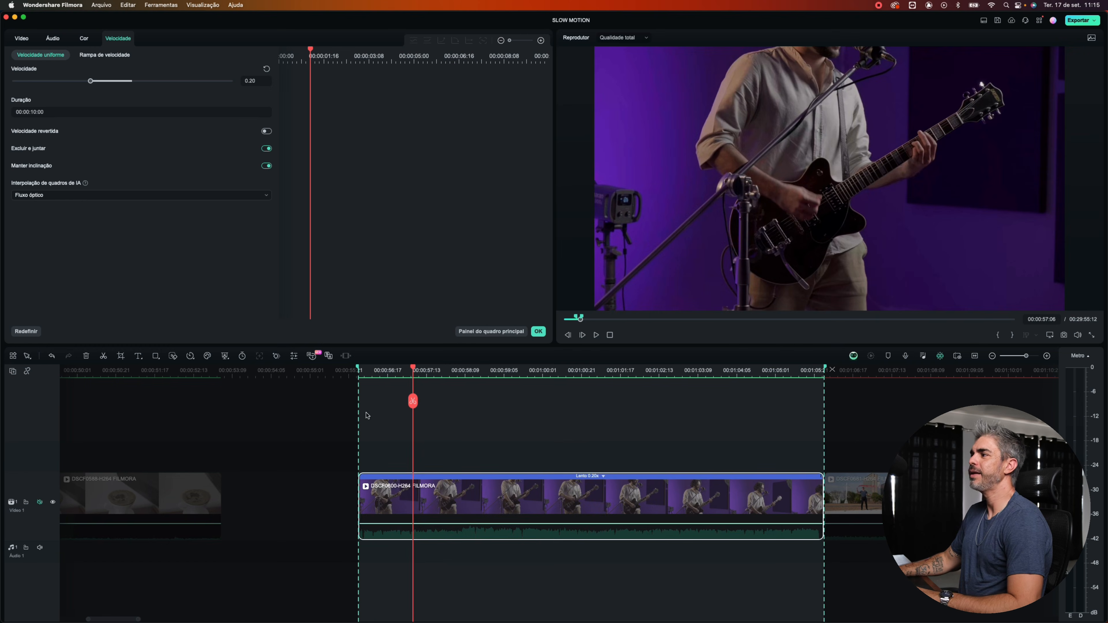
- Play back the guitarist clip rendered with Fluxo óptico from near its start
{"action": "left_click", "coordinate": [374, 371]}
{"action": "key", "text": "space"}
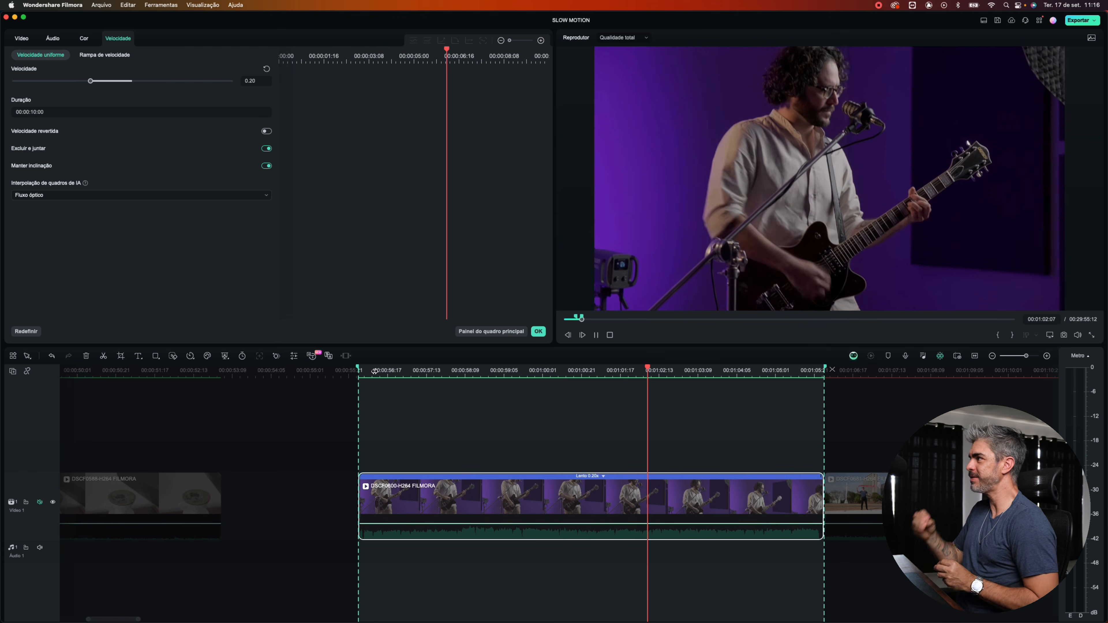
{"action": "key", "text": "space"}
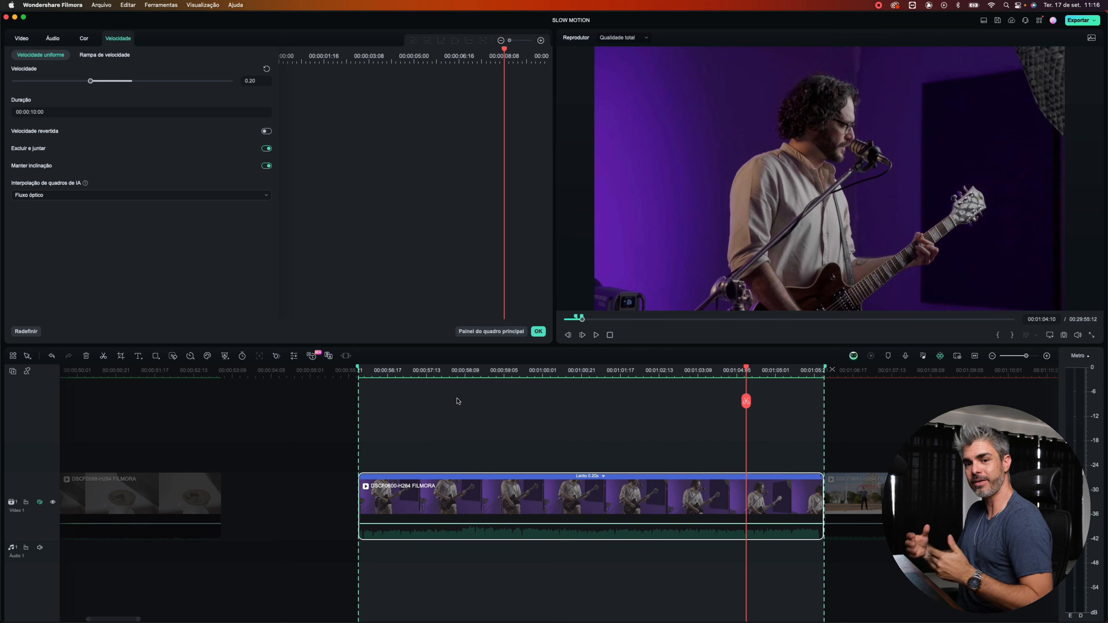
- Clear the marked range and move the playhead to the start of the first drifting-car clip, A001_09151104_C003
{"action": "key", "text": "super+minus"}
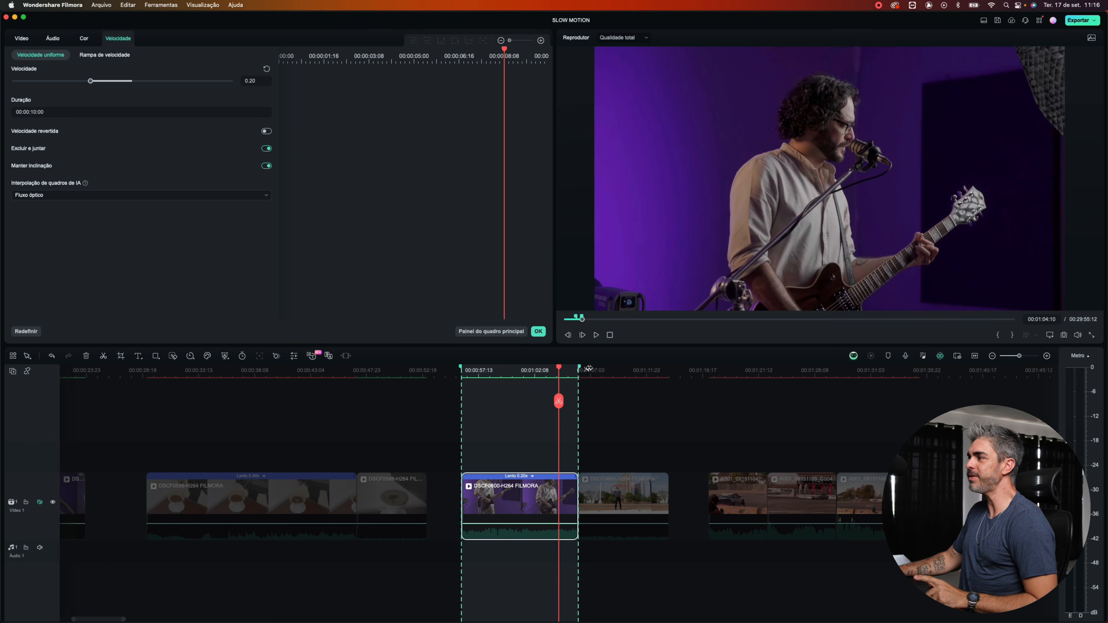
{"action": "left_click", "coordinate": [588, 372]}
{"action": "left_click", "coordinate": [729, 372]}
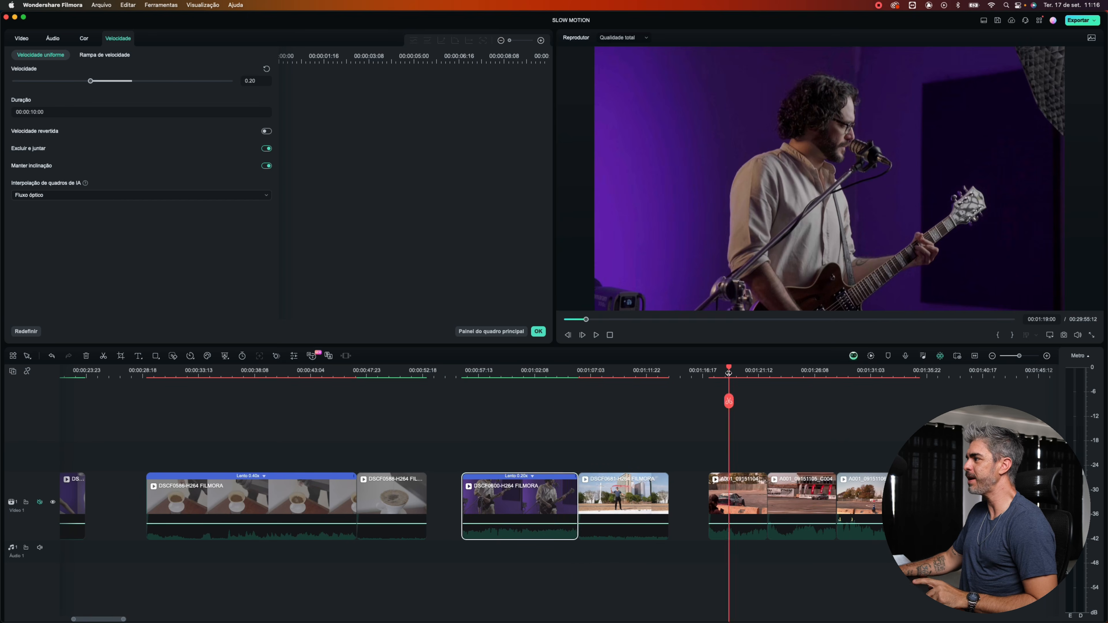
{"action": "key", "text": "Up"}
{"action": "key", "text": "super+equal"}
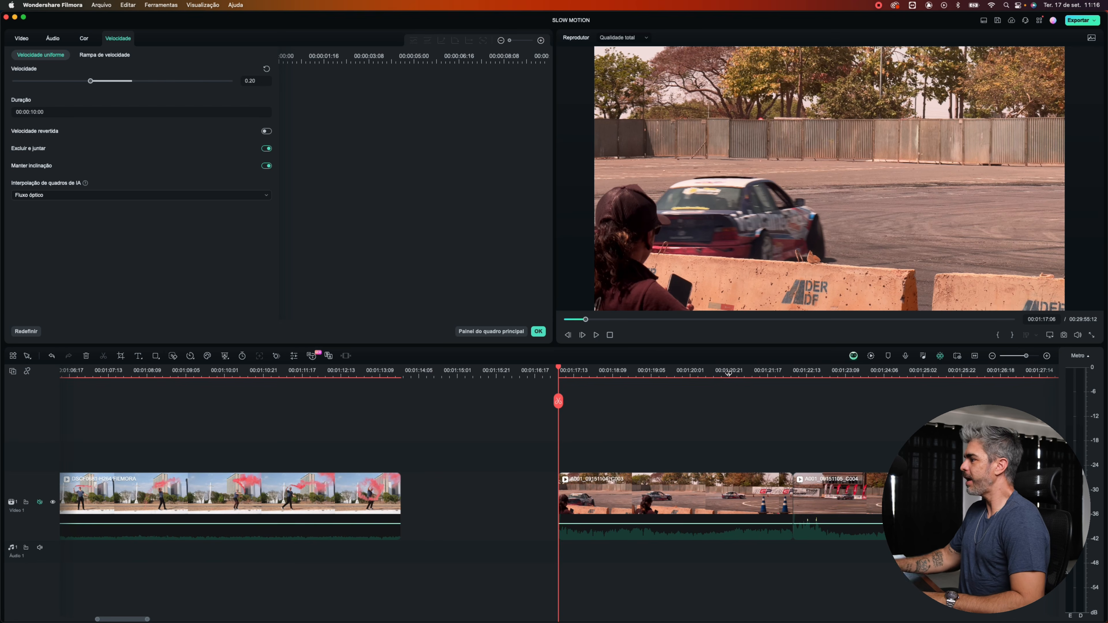
- Play part of the first drifting-car clip, A001_09151104_C003, at its original speed
{"action": "scroll", "coordinate": [565, 522], "scroll_direction": "right", "scroll_amount": 5}
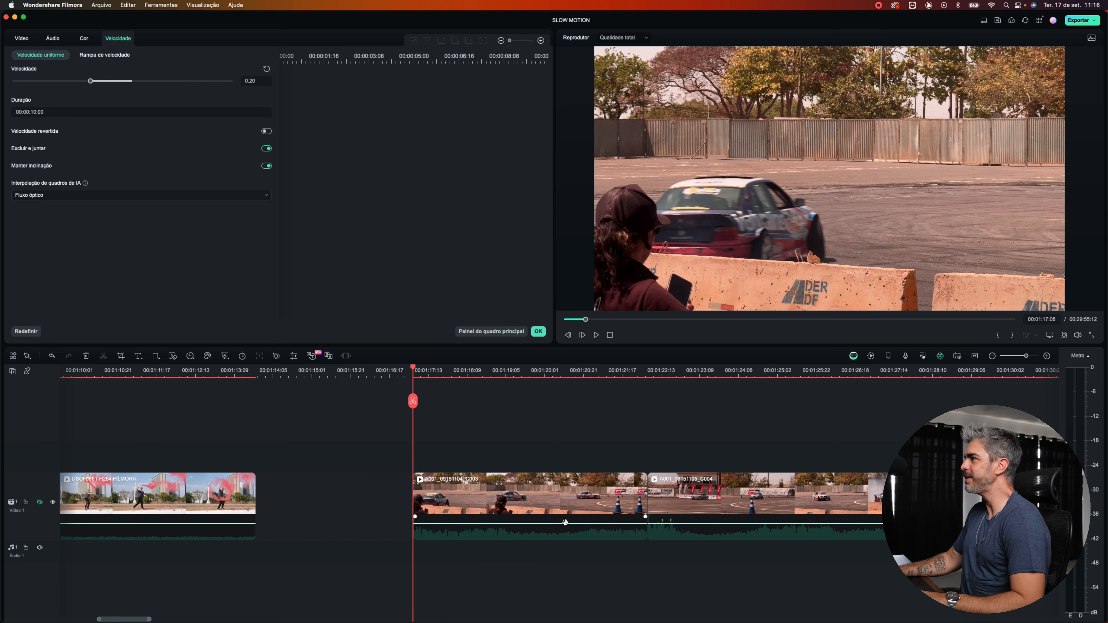
{"action": "key", "text": "space"}
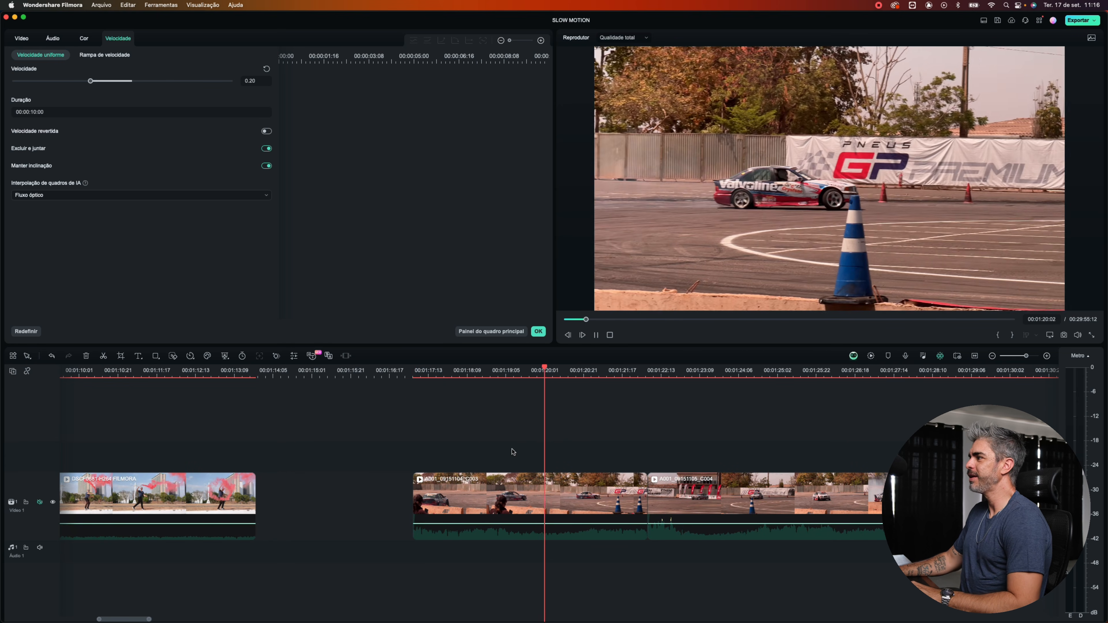
{"action": "key", "text": "space"}
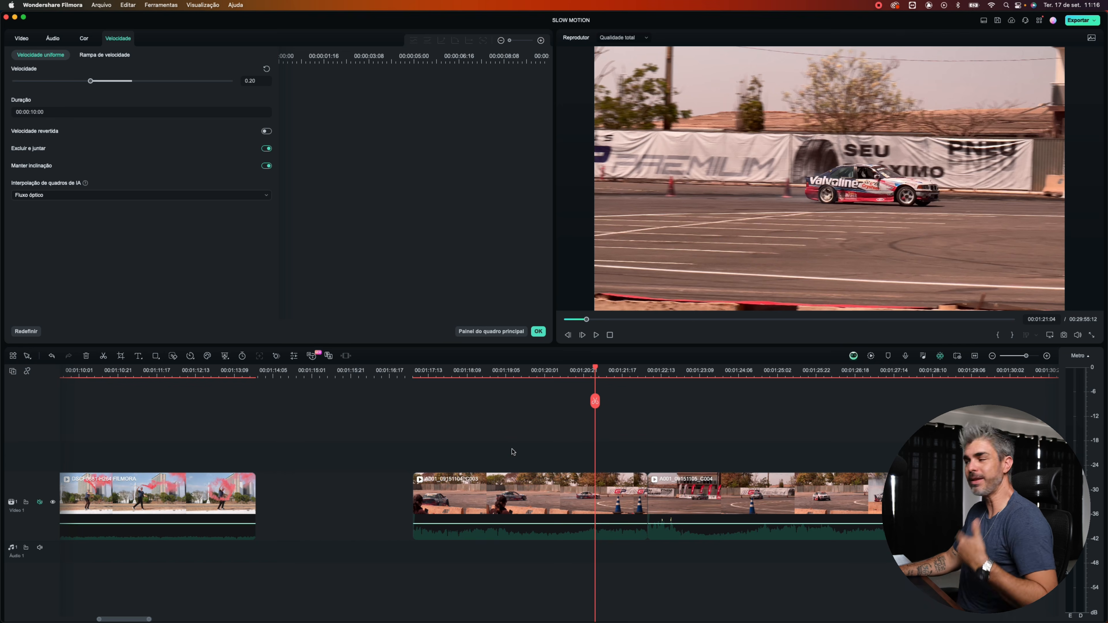
- Select the first drifting-car clip, preview the beginning of the second one, A001_09151105_C004, and return the playhead to its start
{"action": "left_click", "coordinate": [498, 494]}
{"action": "scroll", "coordinate": [506, 491], "scroll_direction": "right", "scroll_amount": 3}
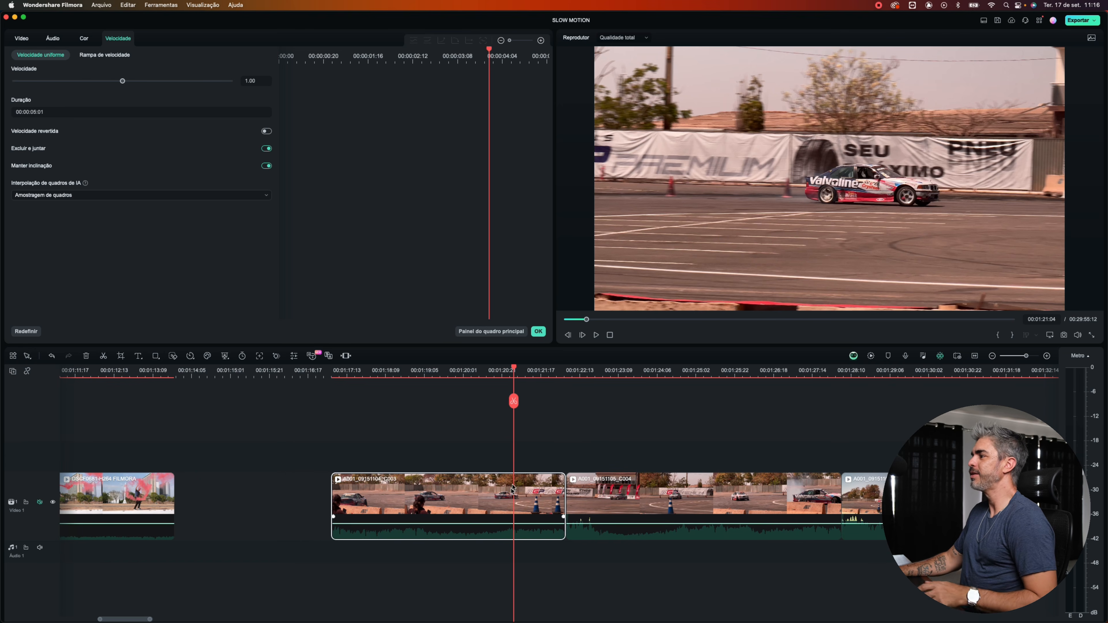
{"action": "left_click", "coordinate": [571, 370]}
{"action": "key", "text": "space"}
{"action": "key", "text": "space"}
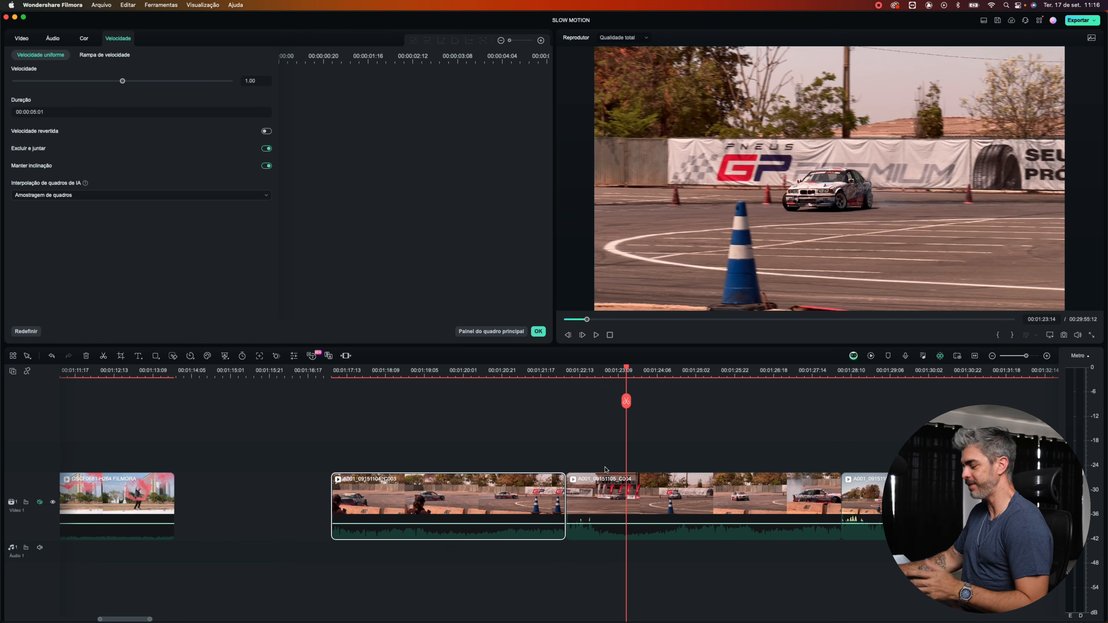
{"action": "key", "text": "Up"}
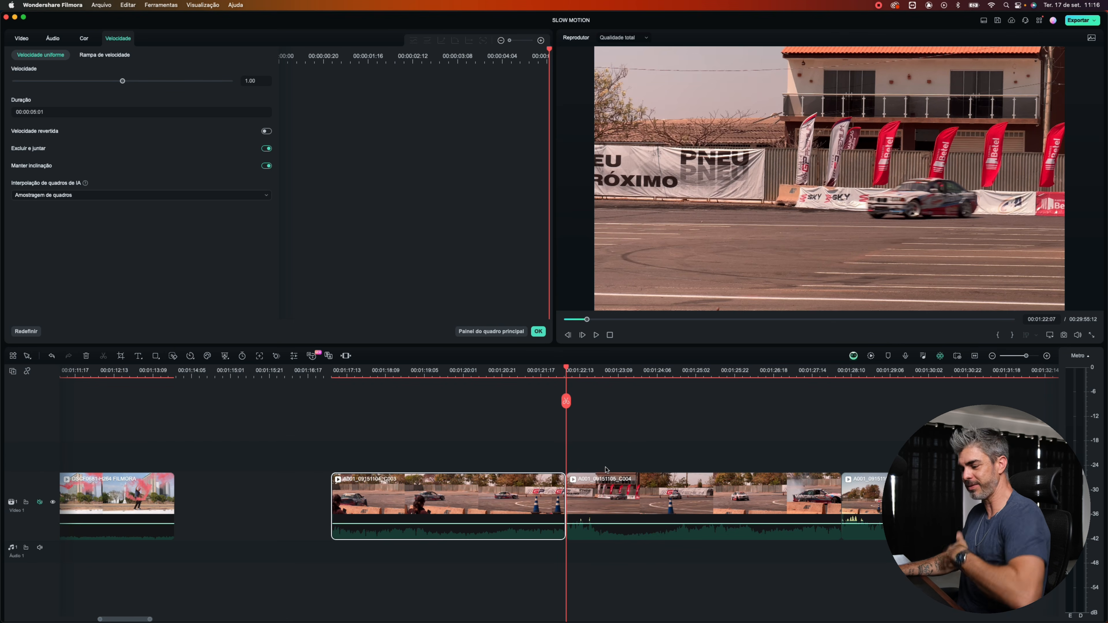
- Apply the Montagem speed ramp preset to the second drifting-car clip, A001_09151105_C004
{"action": "left_click", "coordinate": [623, 509]}
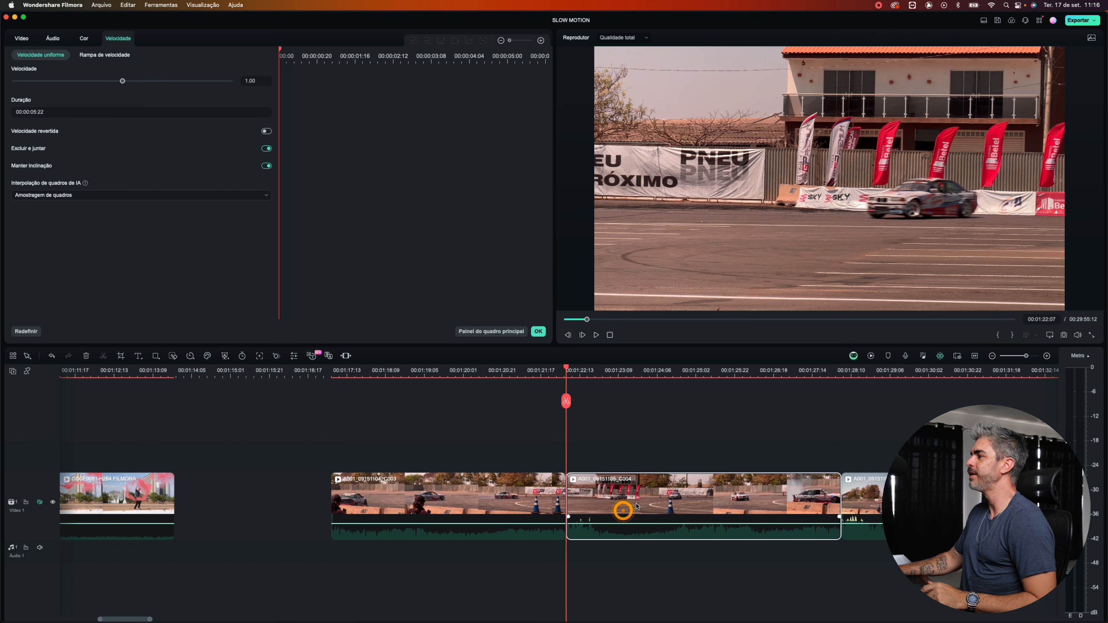
{"action": "scroll", "coordinate": [636, 506], "scroll_direction": "right", "scroll_amount": 2}
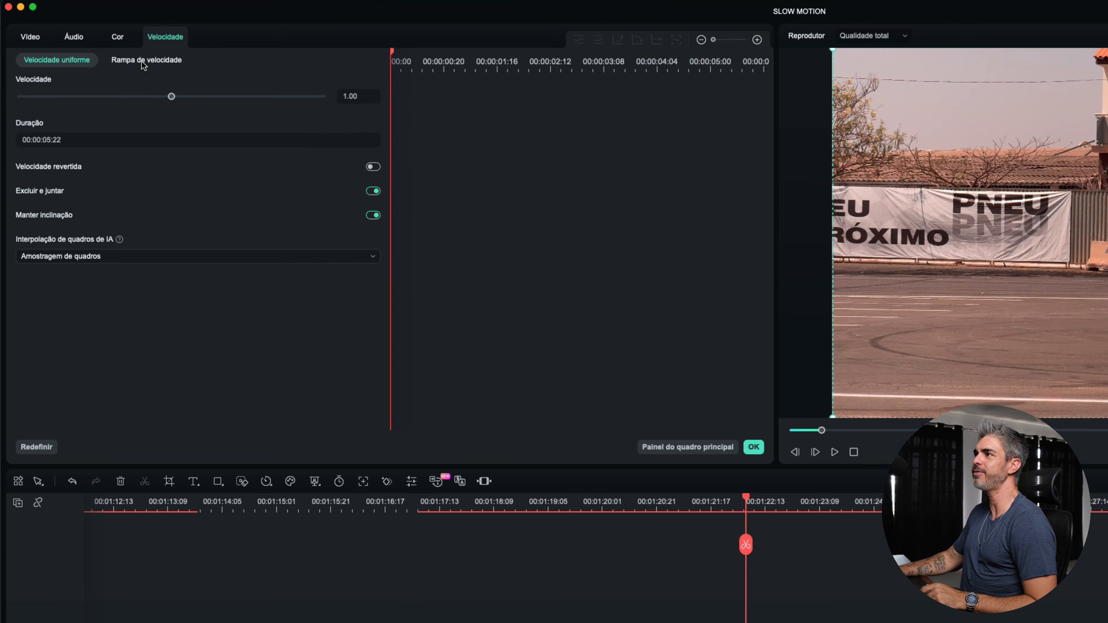
{"action": "left_click", "coordinate": [143, 61]}
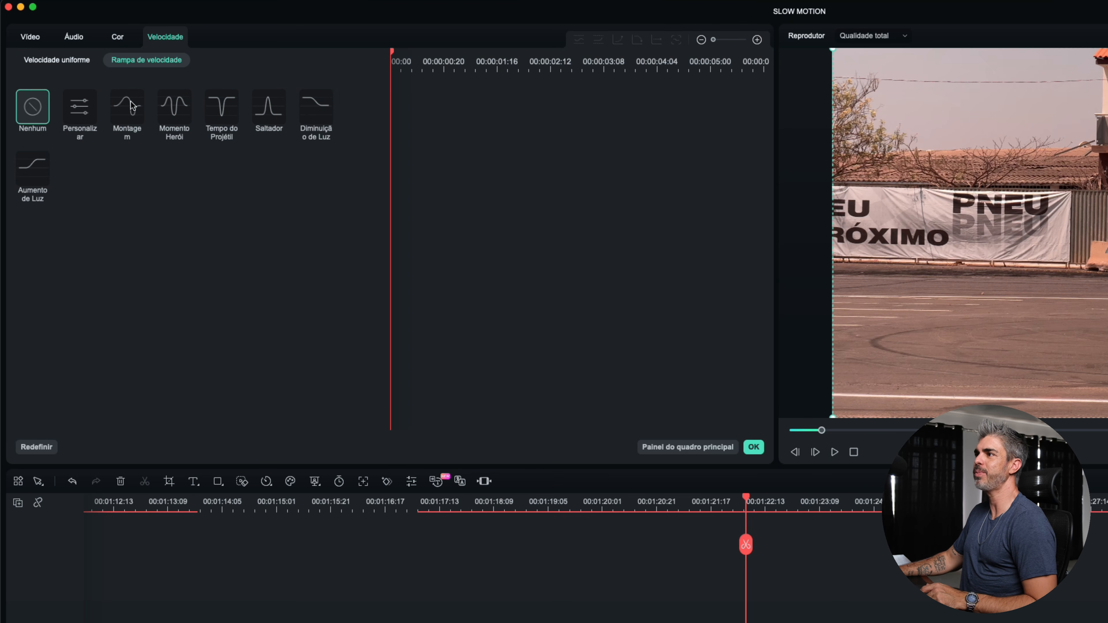
{"action": "left_click", "coordinate": [121, 107]}
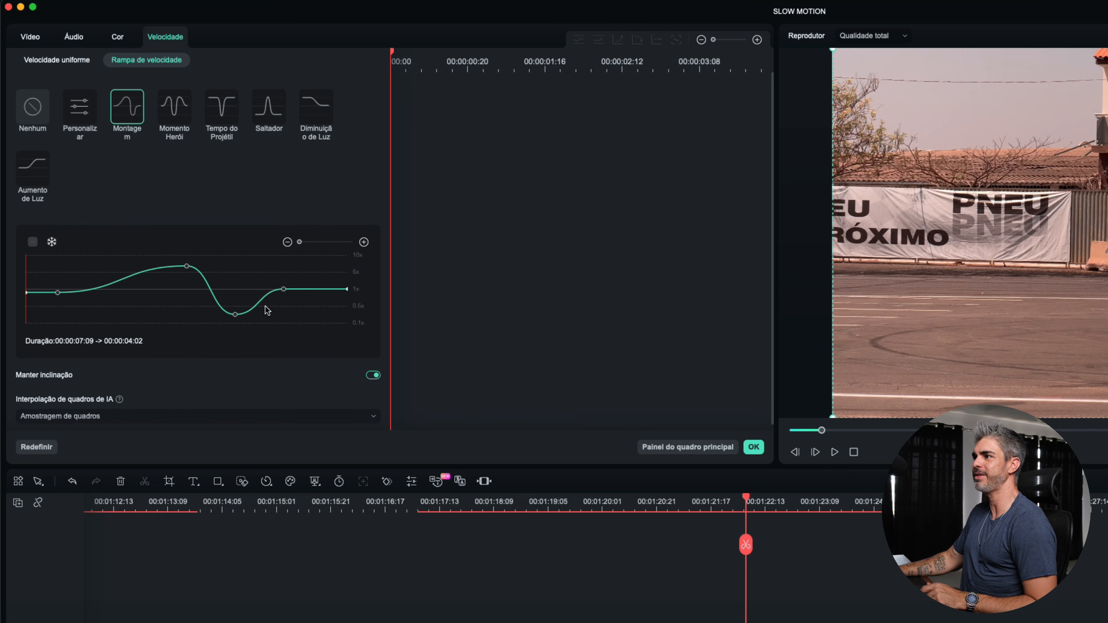
- Play the clip with the Montagem speed ramp, then replay it from near its start
{"action": "key", "text": "space"}
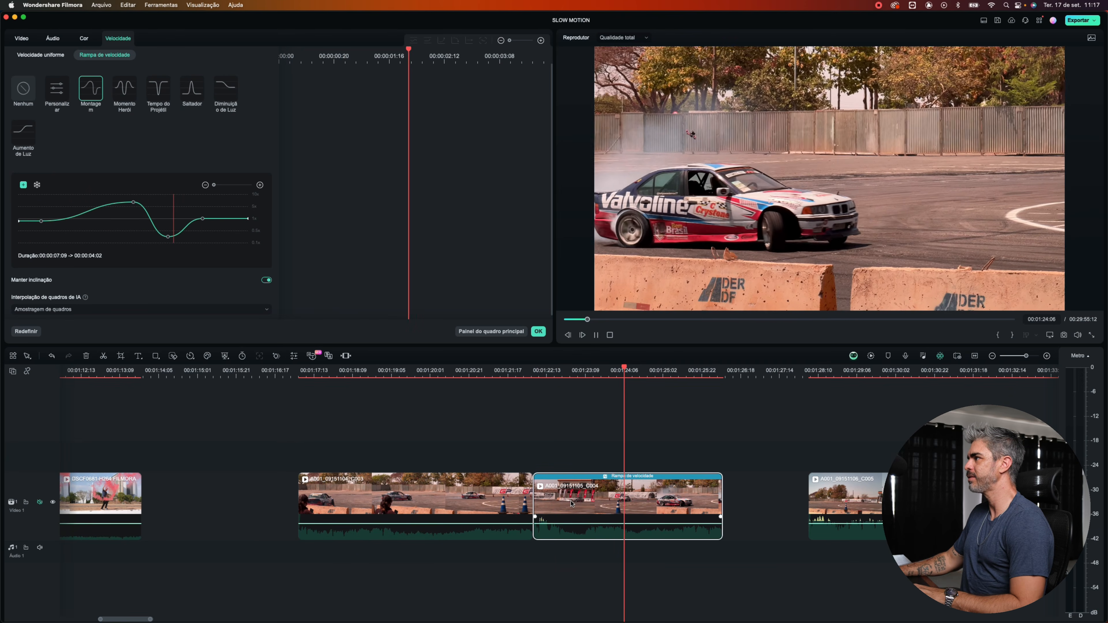
{"action": "key", "text": "space"}
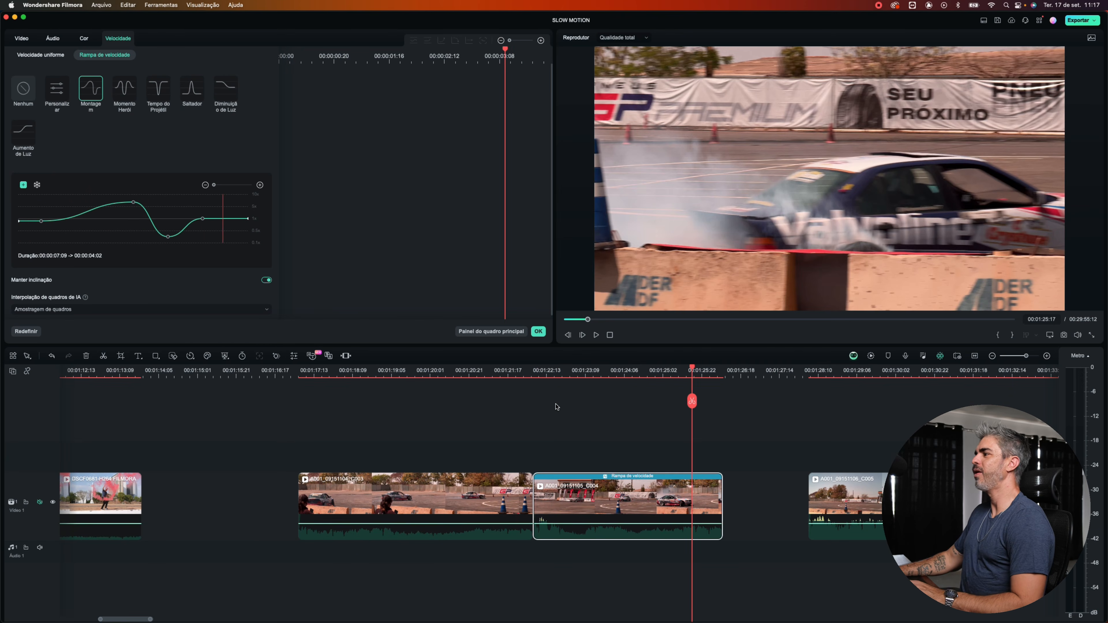
{"action": "left_click", "coordinate": [542, 370]}
{"action": "key", "text": "space"}
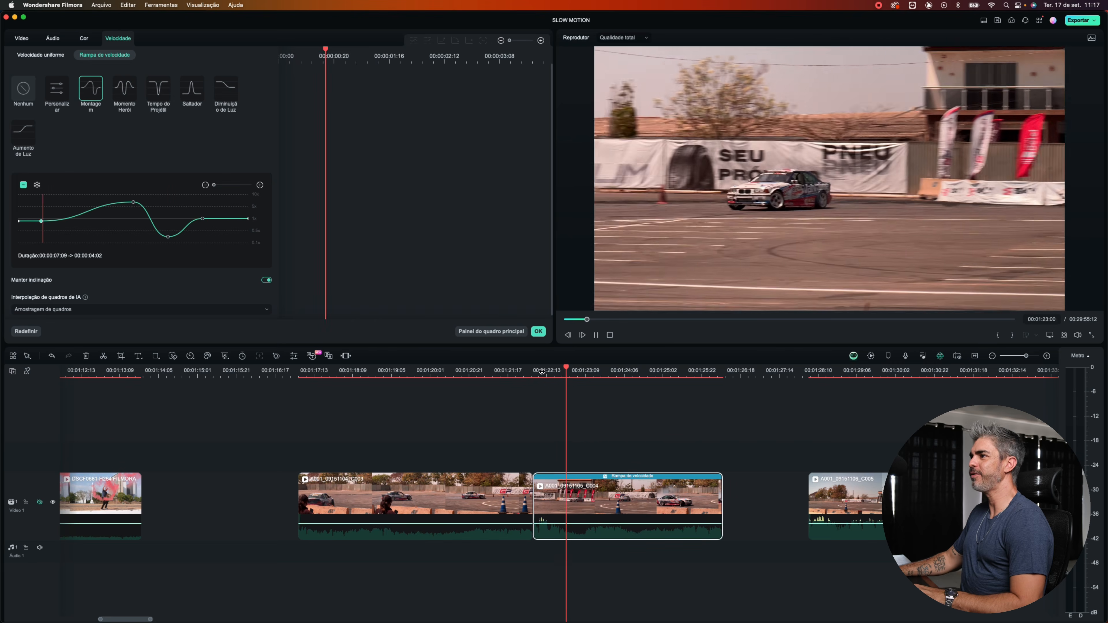
{"action": "key", "text": "space"}
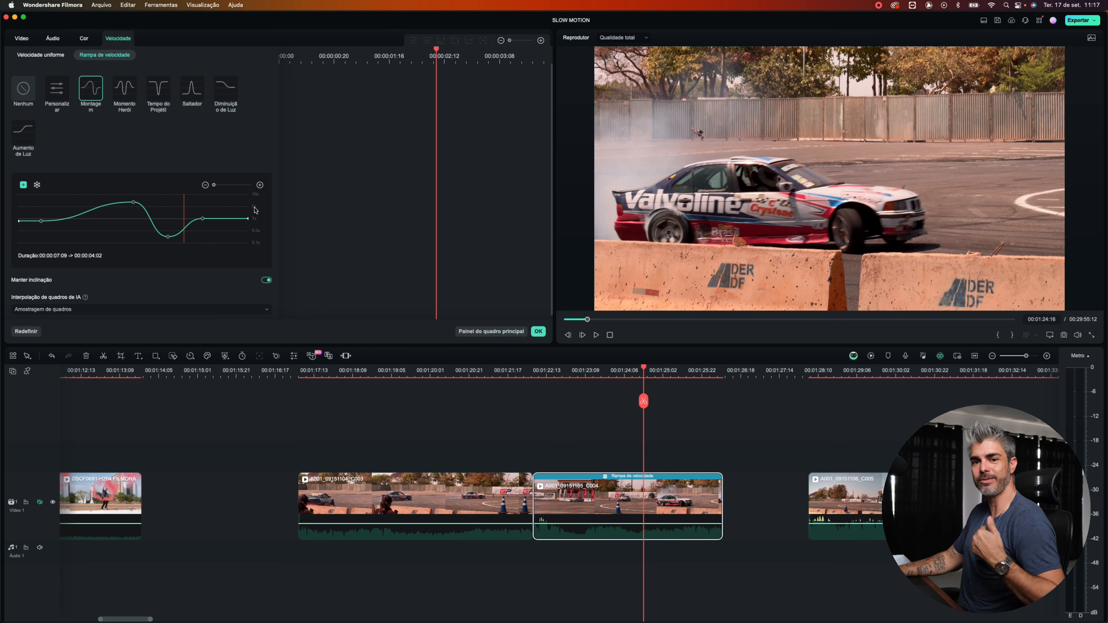
- Lower the fast peak point of the clip's speed ramp curve to about 1.6X and play the clip from near its start
{"action": "left_click", "coordinate": [131, 201]}
{"action": "left_click_drag", "start_coordinate": [131, 201], "coordinate": [127, 216]}
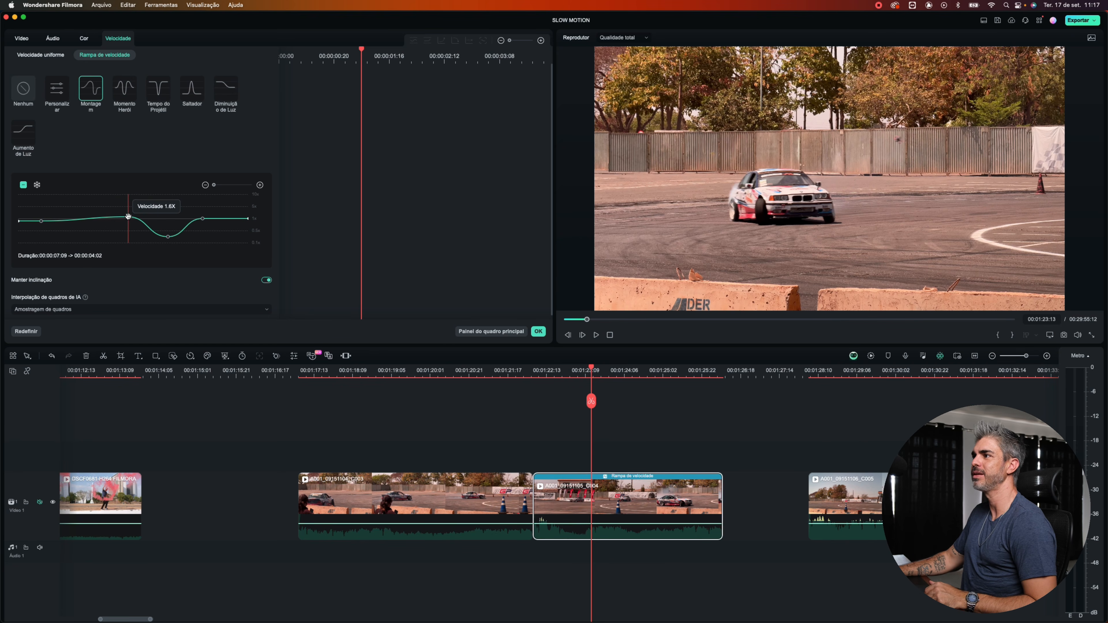
{"action": "left_click_drag", "start_coordinate": [128, 216], "coordinate": [128, 216]}
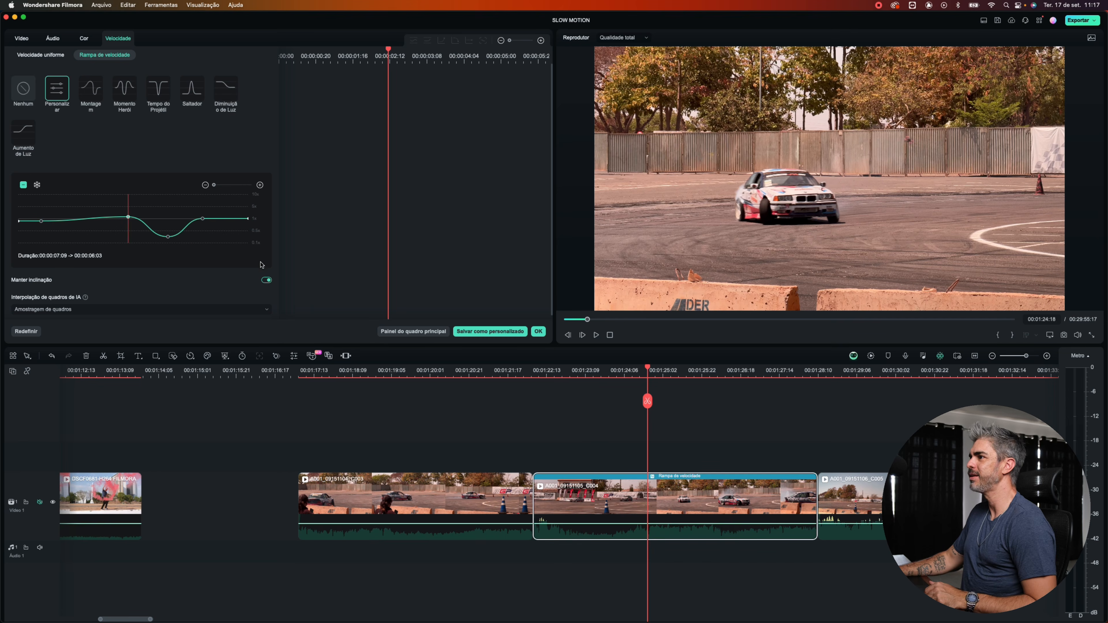
{"action": "left_click", "coordinate": [542, 370]}
{"action": "key", "text": "space"}
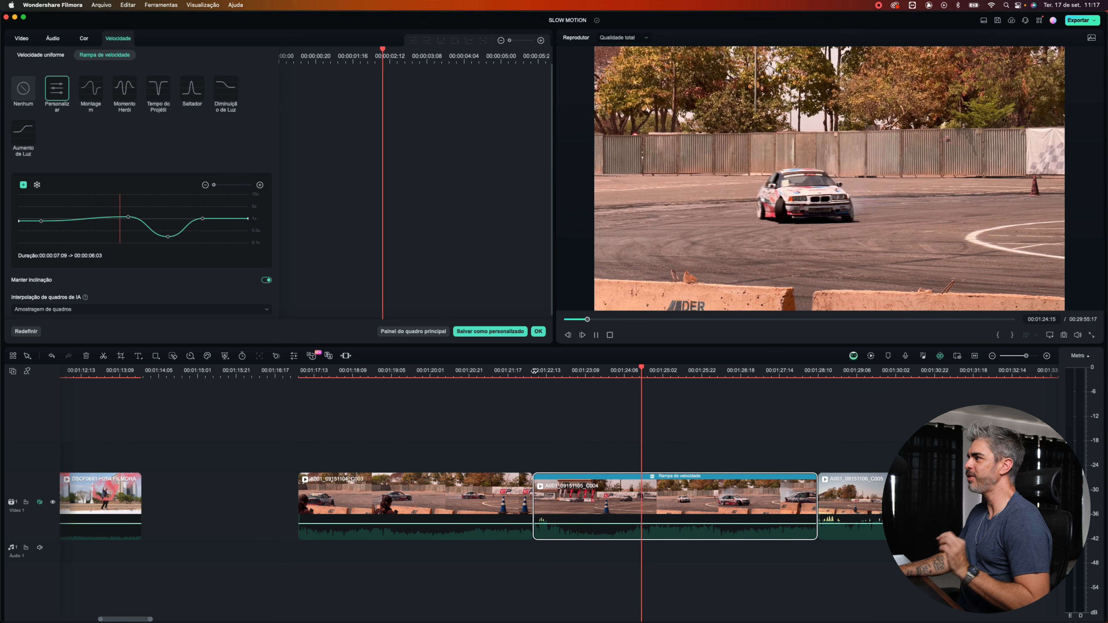